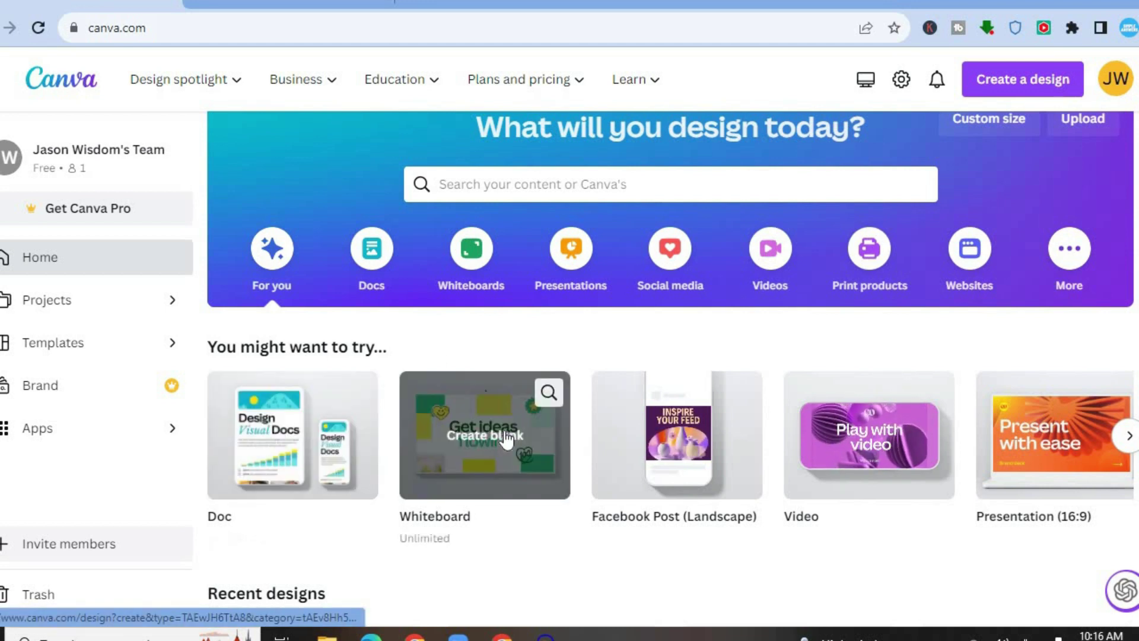
Step: Create a blank 1920 × 1080 px video design from the Videos category
left_click(573, 279)
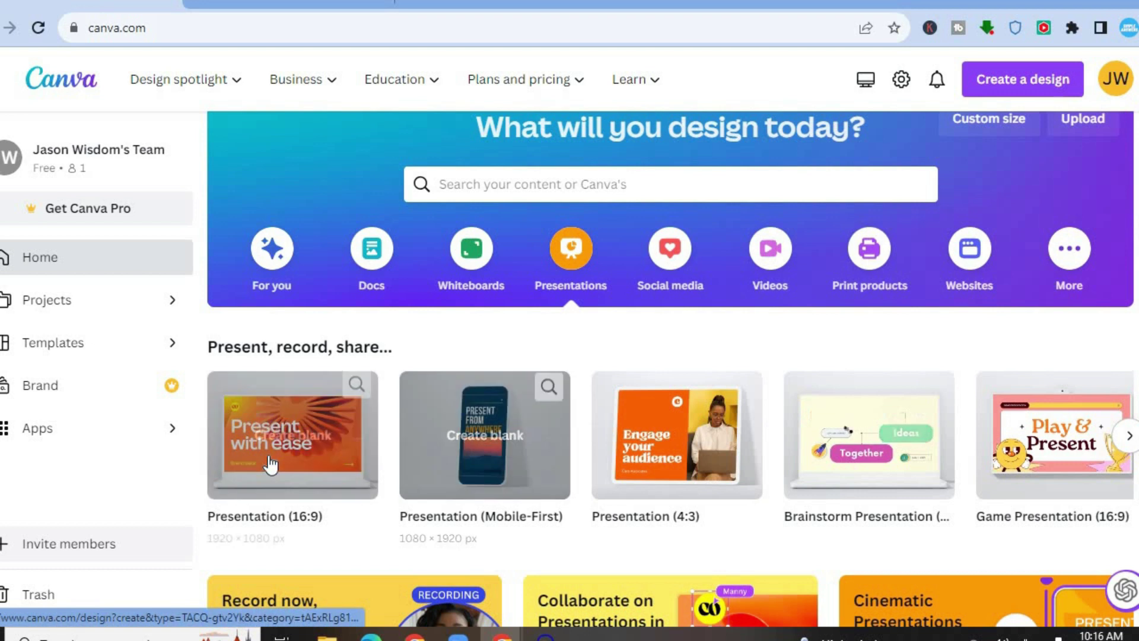
left_click(763, 249)
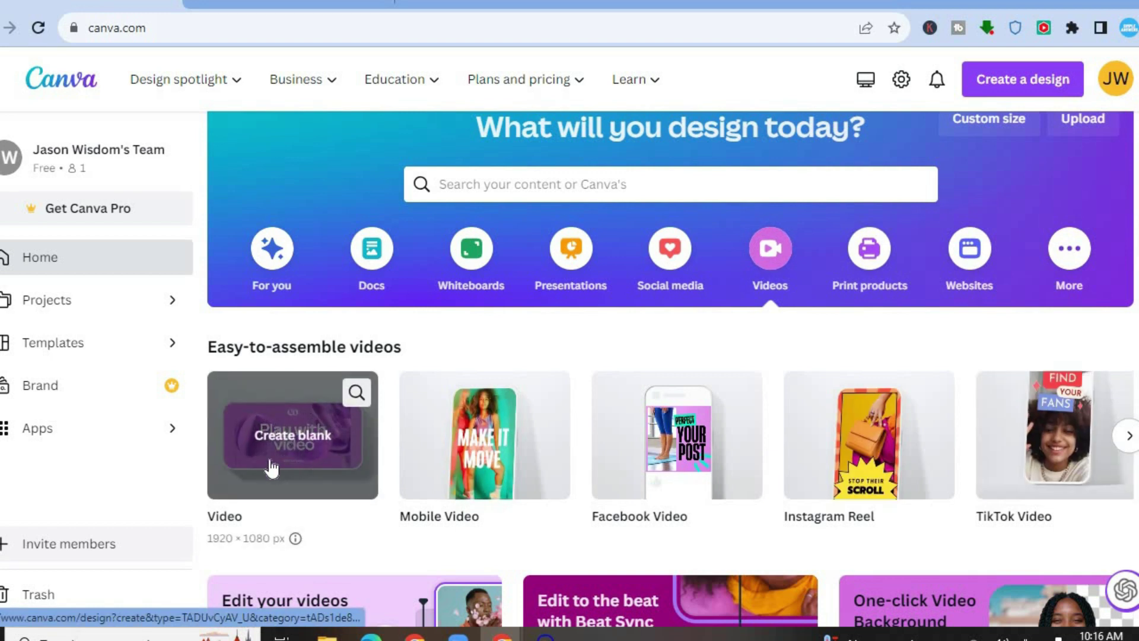
left_click(304, 468)
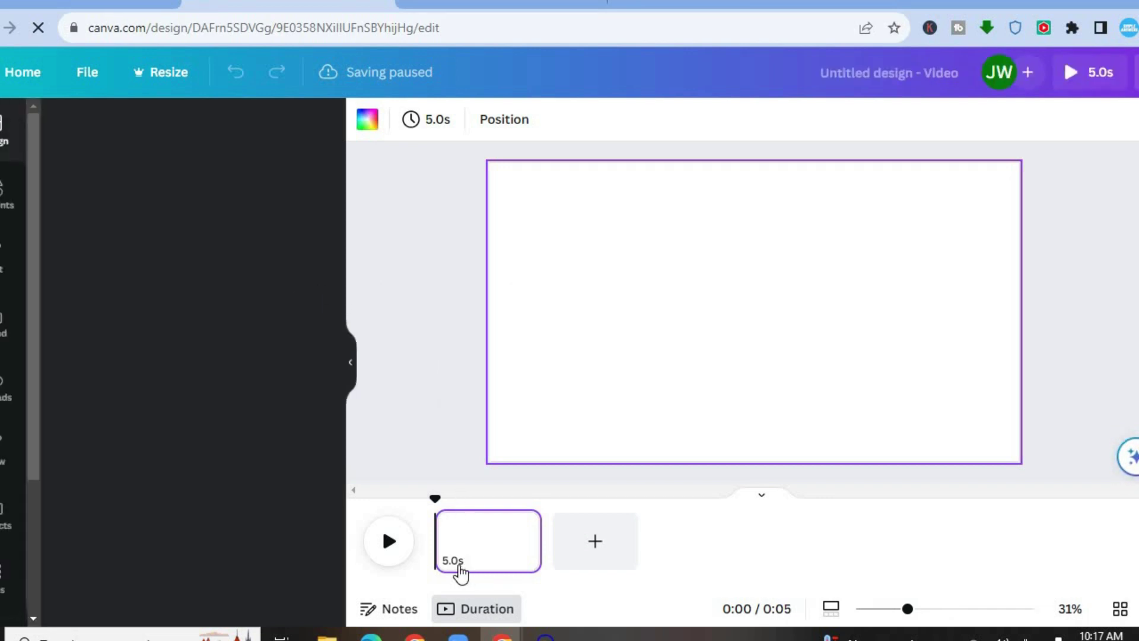
Step: Put the 'Sky Blue Light Pink' ocean sky clip on page 1, extending it to 10 seconds
left_click(442, 563)
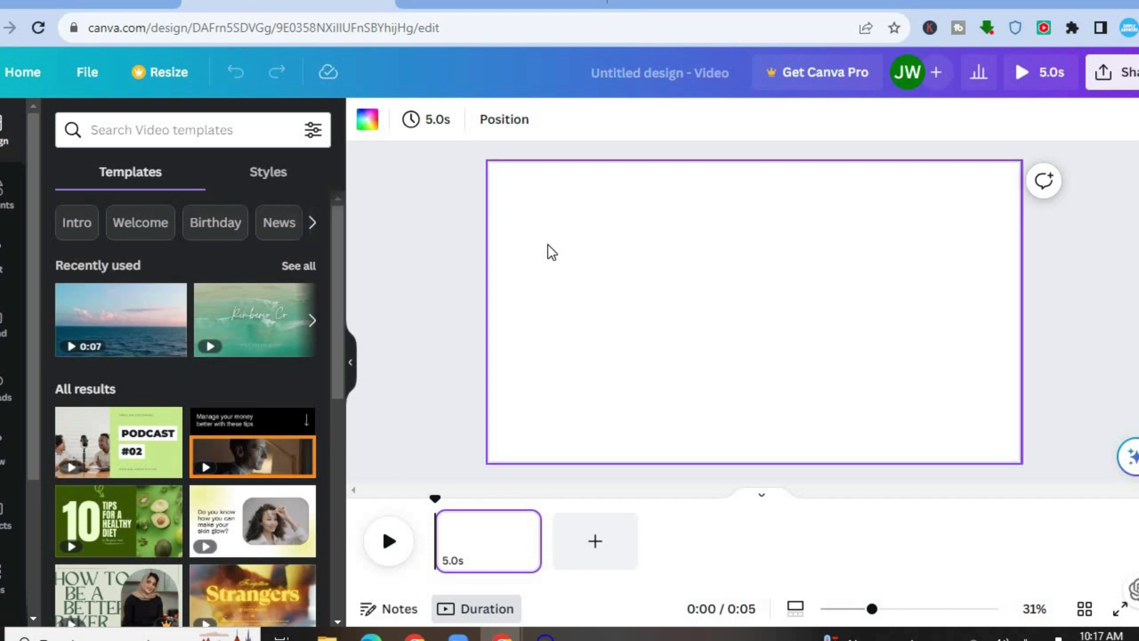
left_click_drag(102, 330, 545, 230)
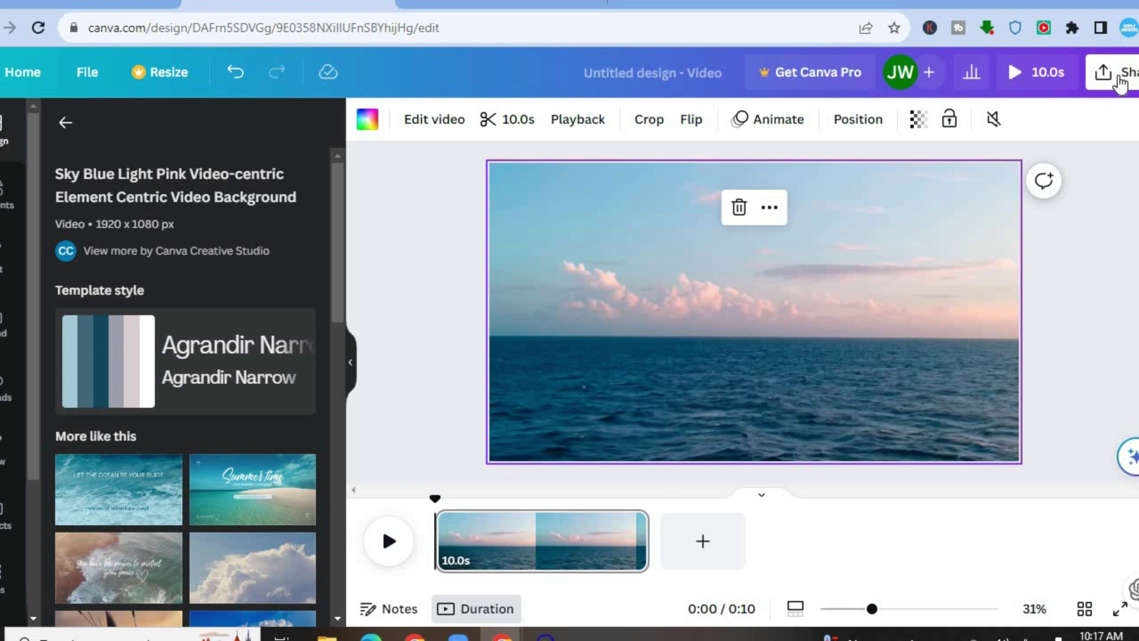
Step: Enter the recording studio through Share's More > Present and record option
left_click(1118, 77)
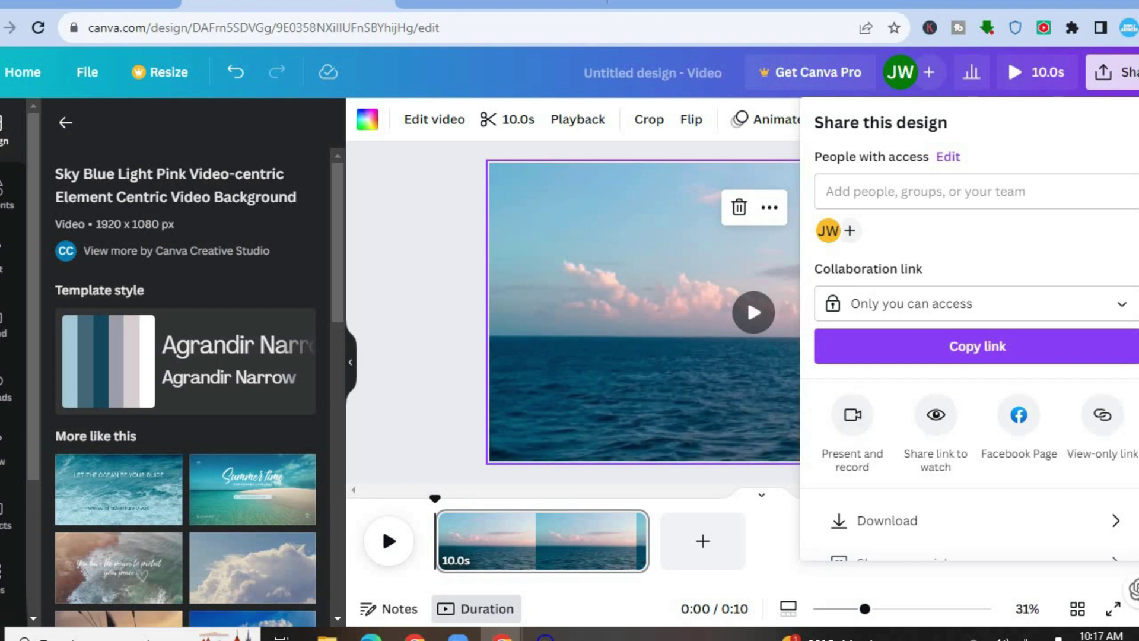
scroll(971, 329, "down", 2)
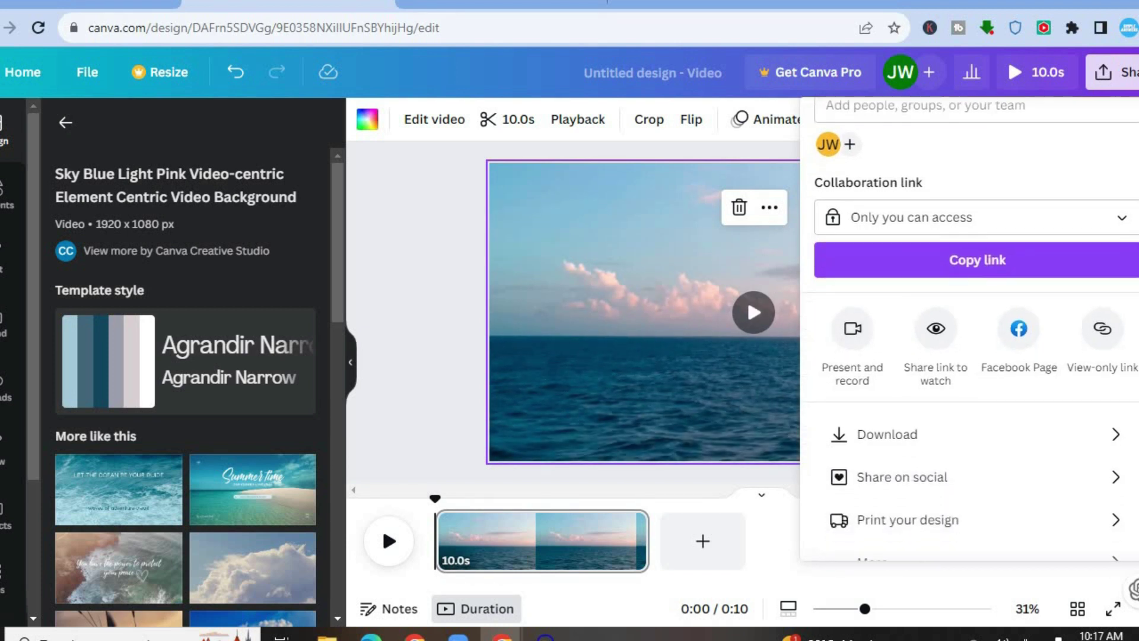
scroll(970, 329, "down", 1)
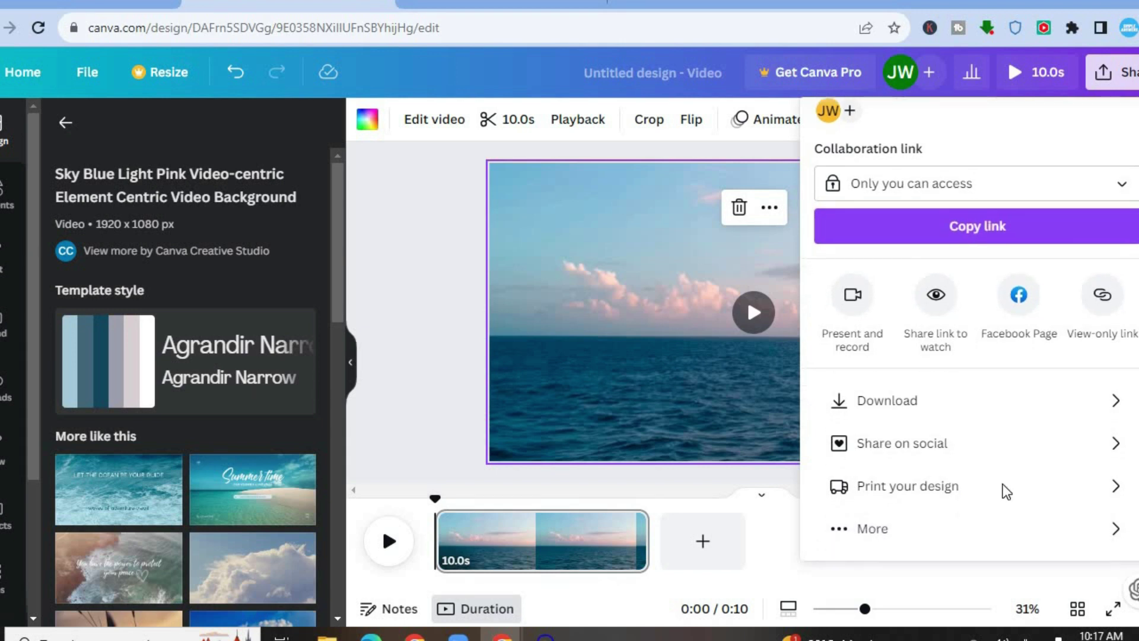
left_click(832, 531)
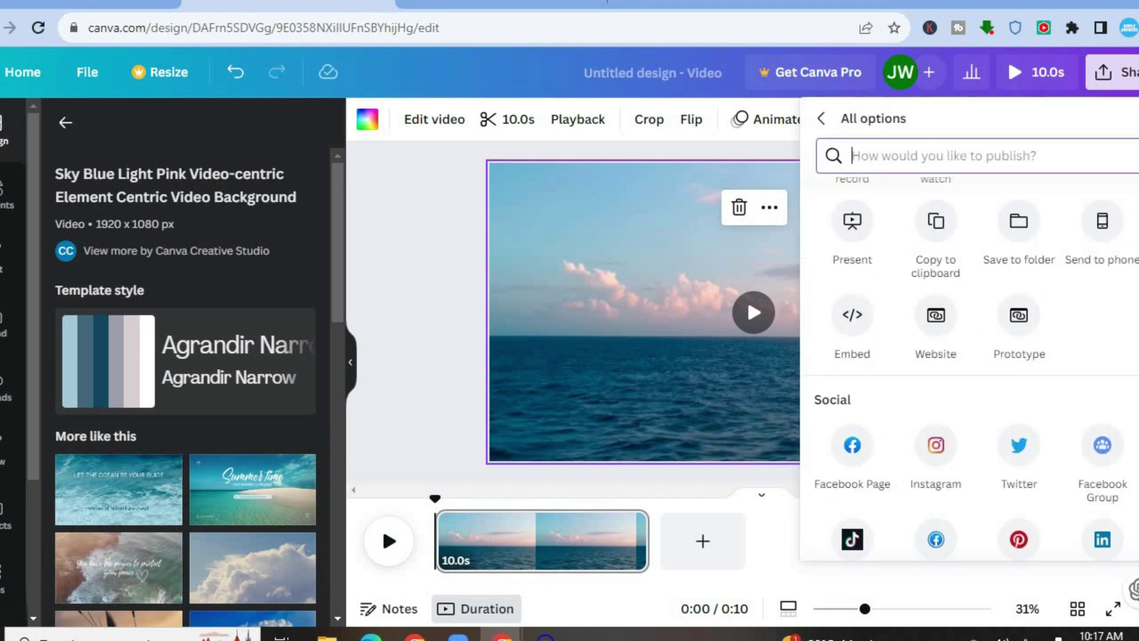
scroll(872, 267, "up", 2)
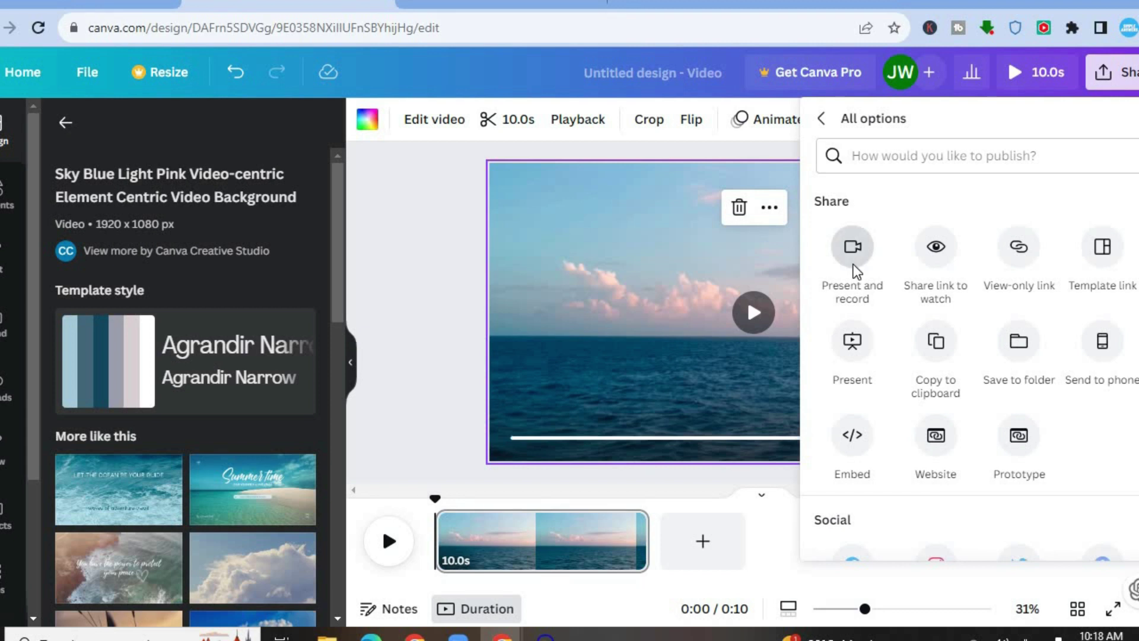
left_click(853, 272)
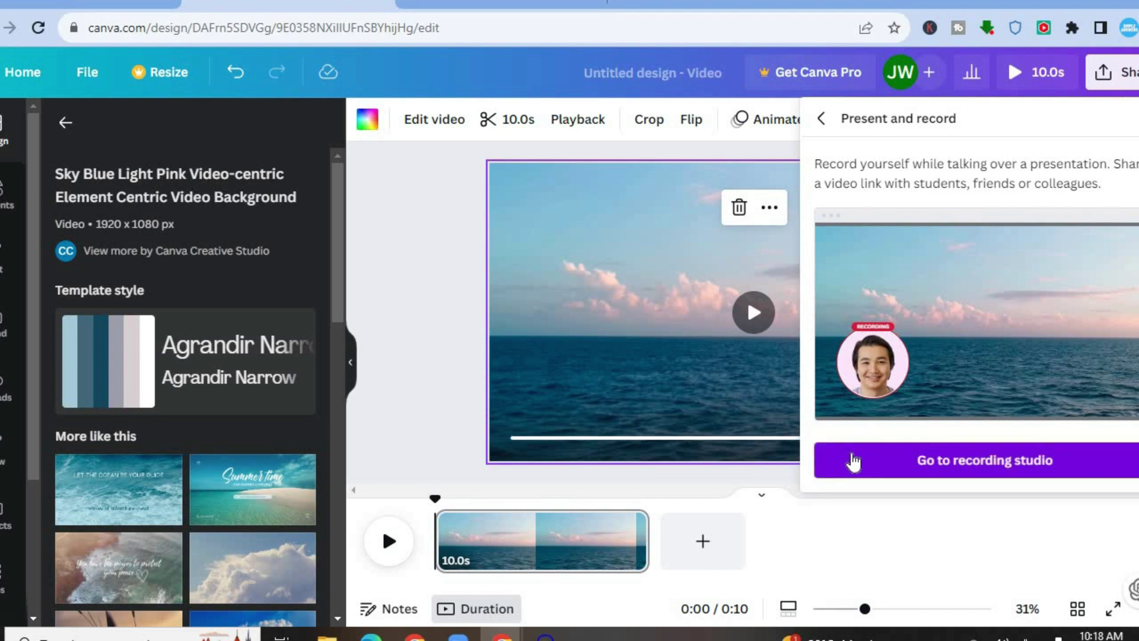
left_click(853, 461)
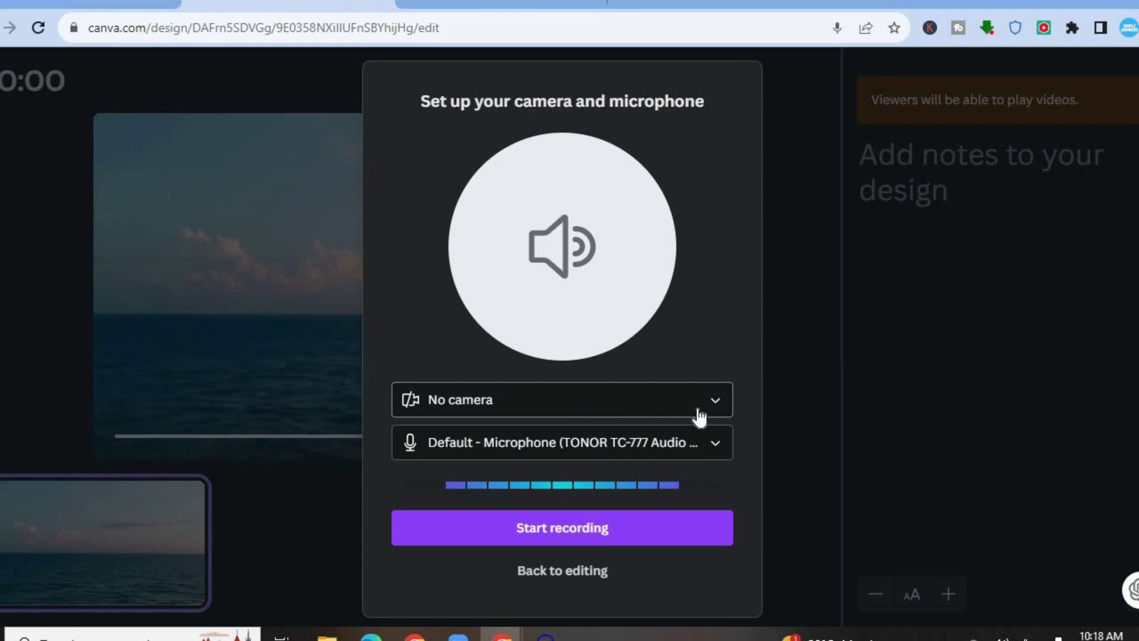
Step: Keep the default TONOR microphone with no camera and start an audio-only recording
left_click(698, 452)
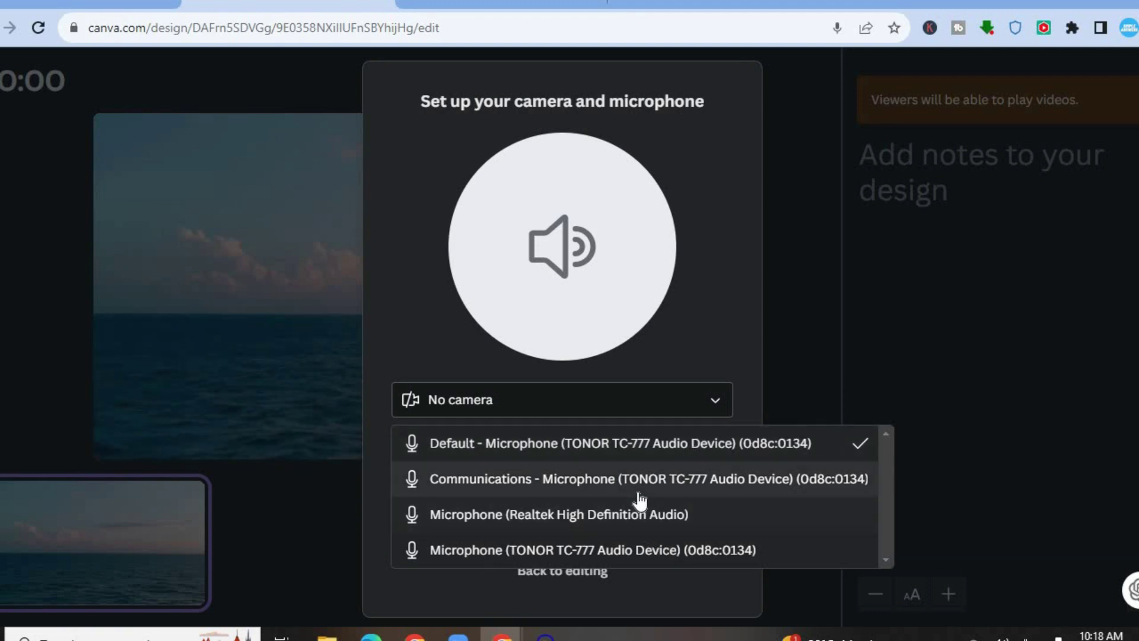
left_click(290, 508)
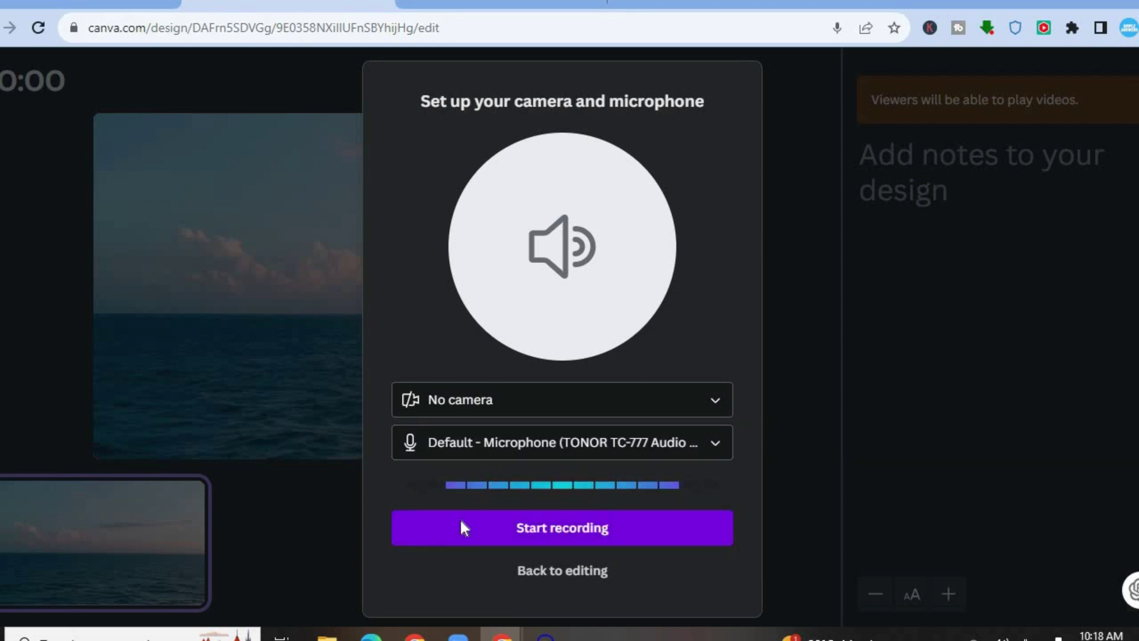
left_click(462, 528)
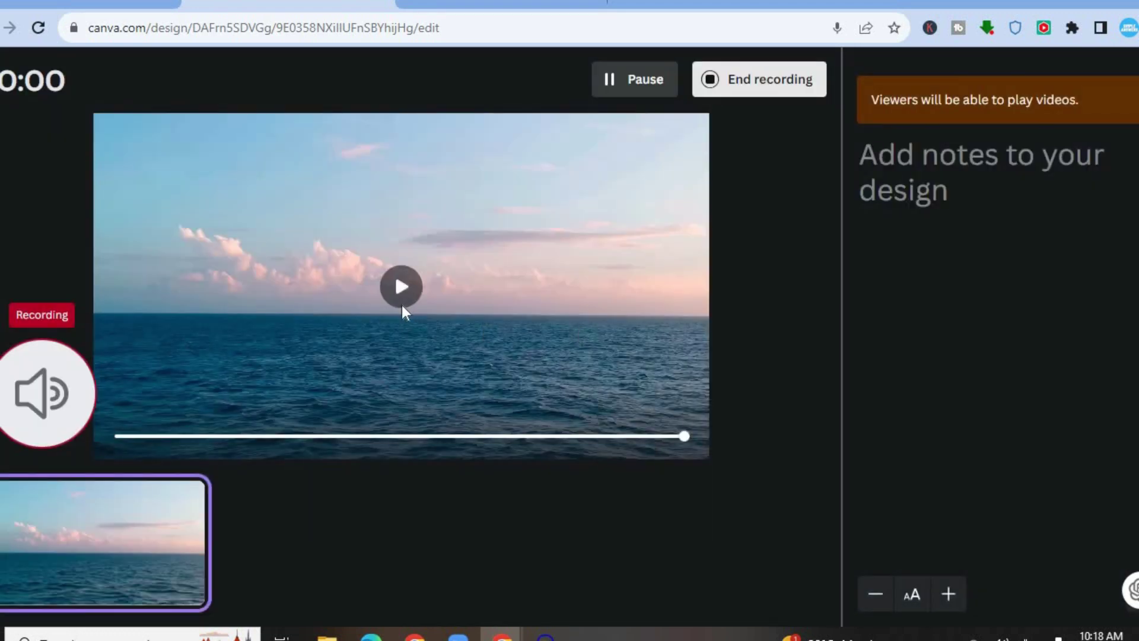
Step: Play the ocean video, pause the recording at 0:12, and finish it
left_click(399, 288)
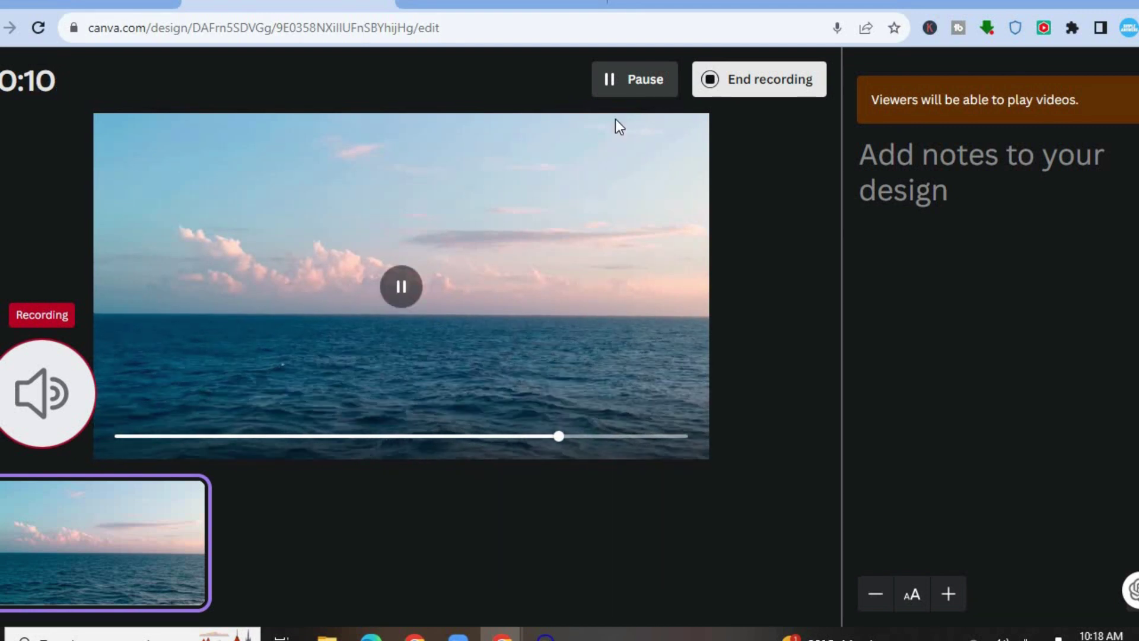
left_click(629, 83)
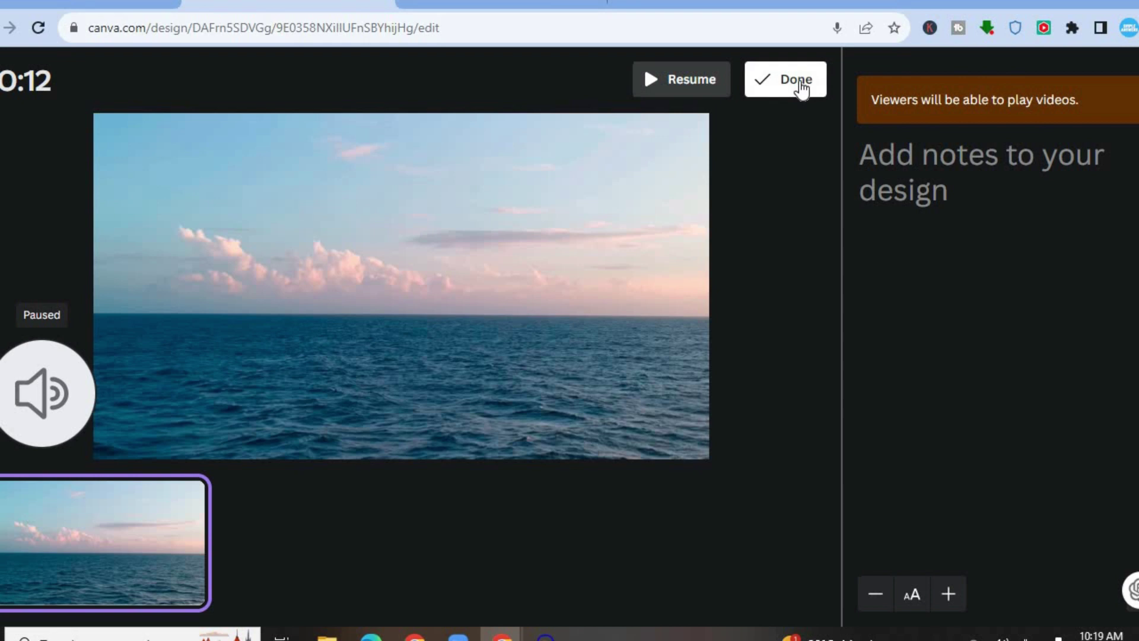
left_click(800, 83)
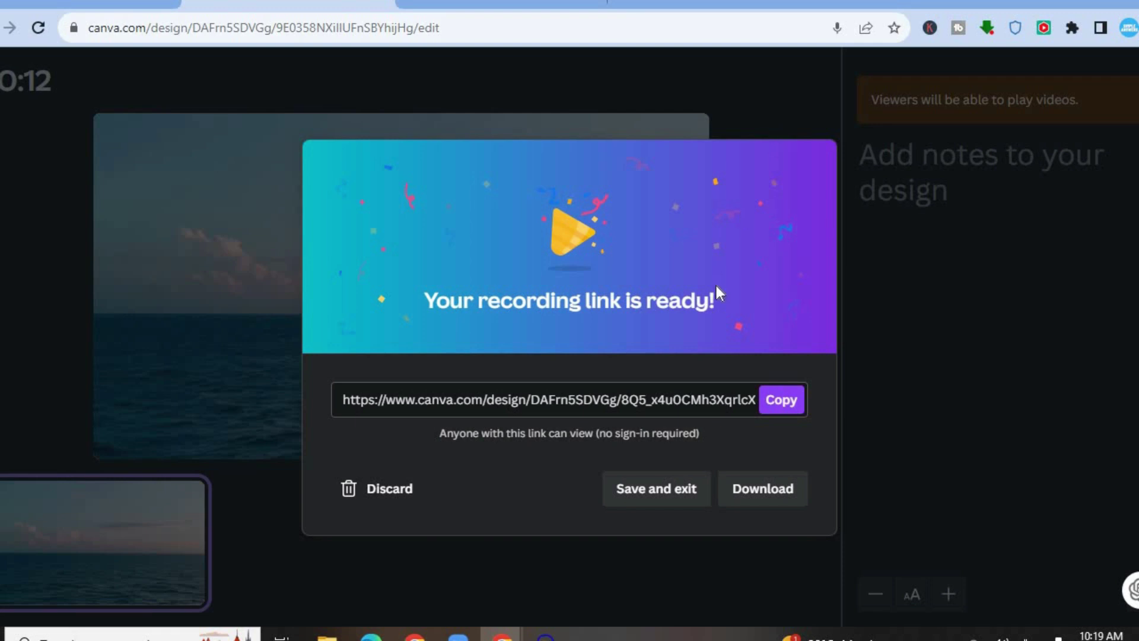
Step: Copy the recording's share link, then save and exit back to the editor
left_click(770, 400)
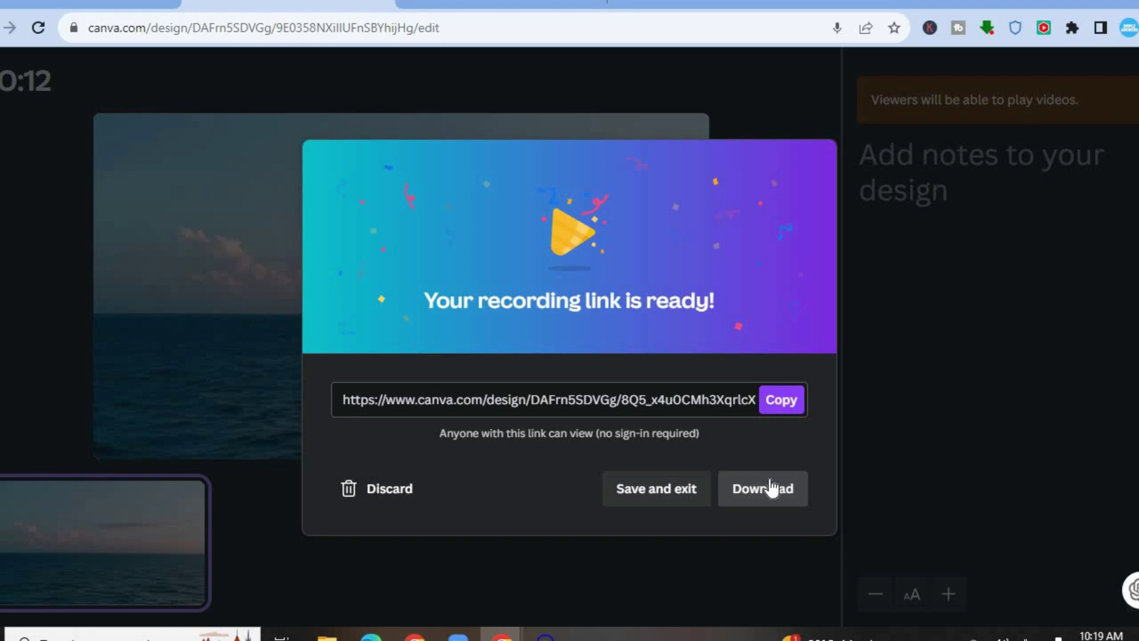
left_click(659, 498)
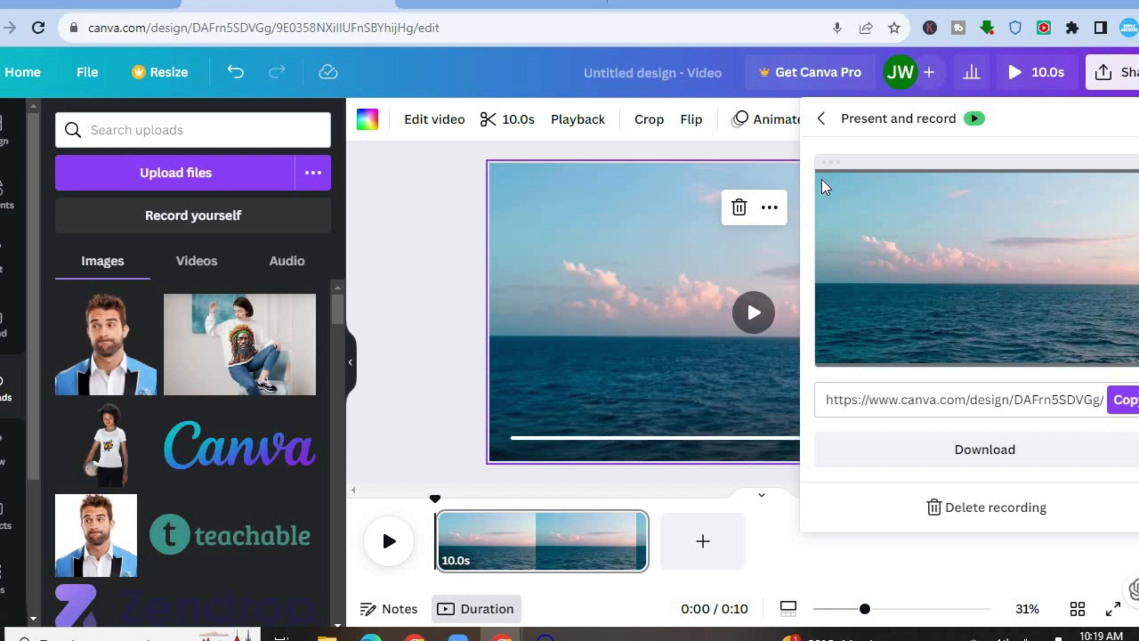
Step: Close the Share panel and show the Uploads audio list with the new 10:19 recording
left_click(822, 121)
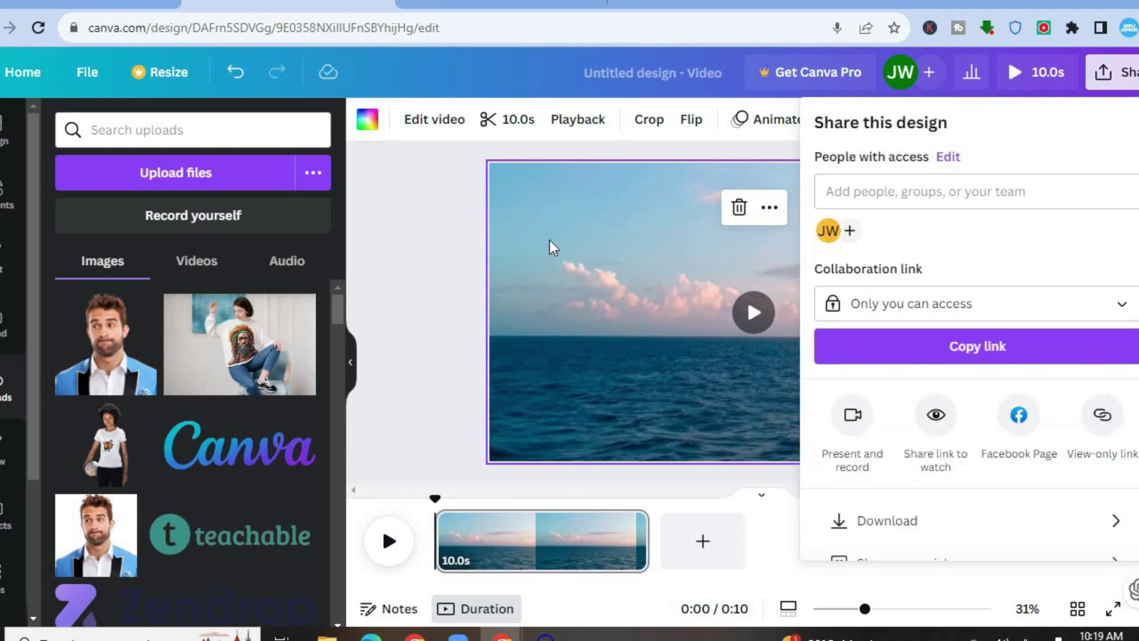
left_click(441, 279)
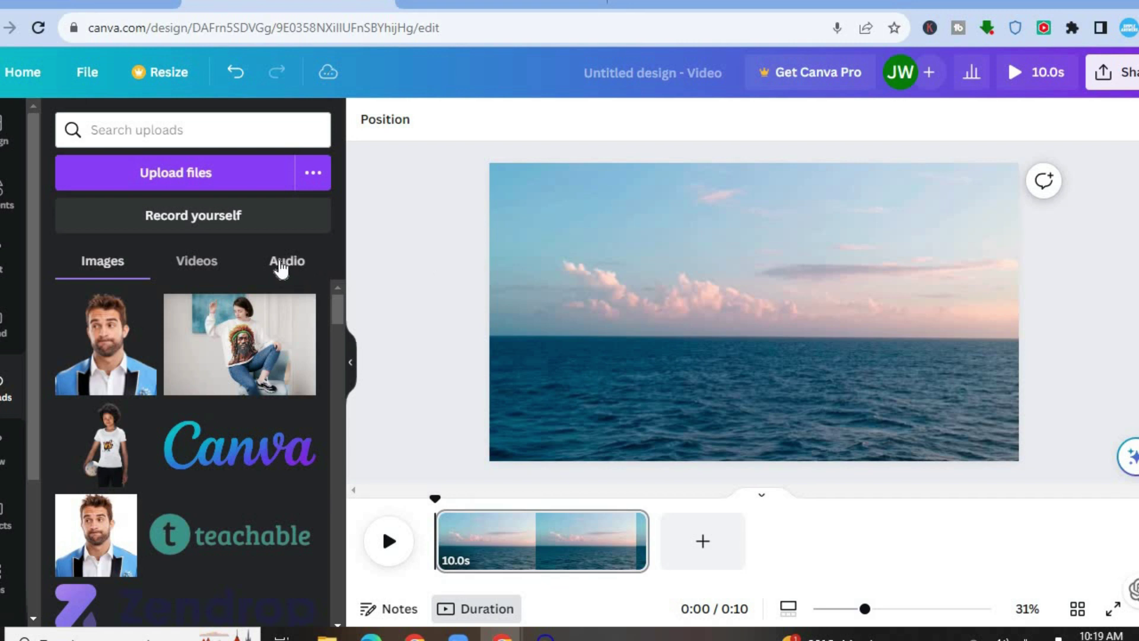
left_click(279, 264)
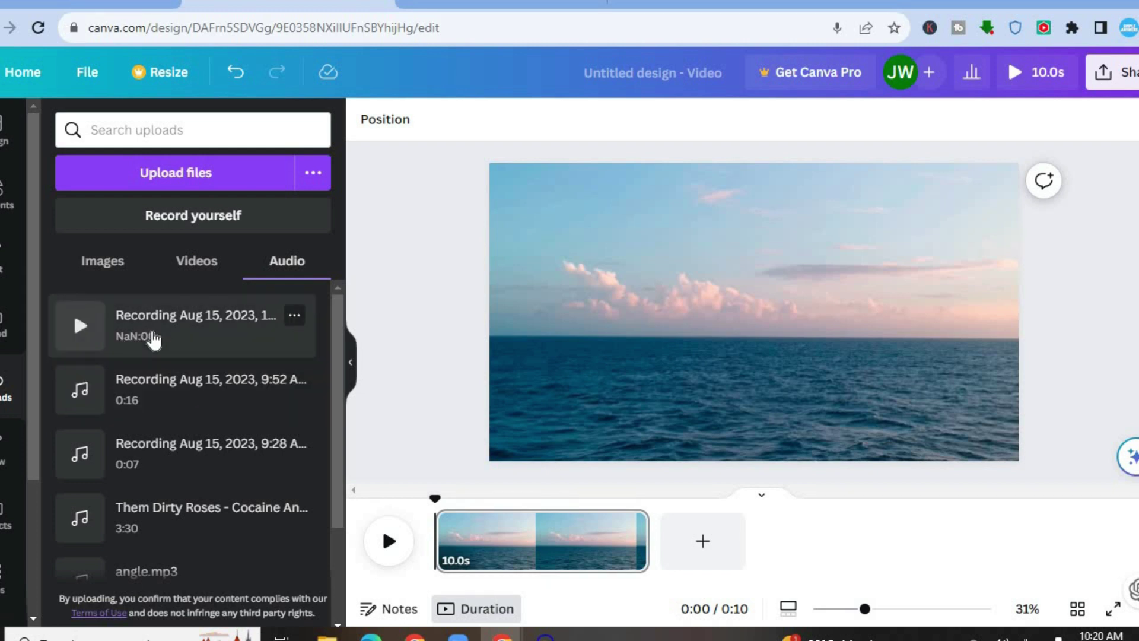
left_click_drag(153, 339, 542, 561)
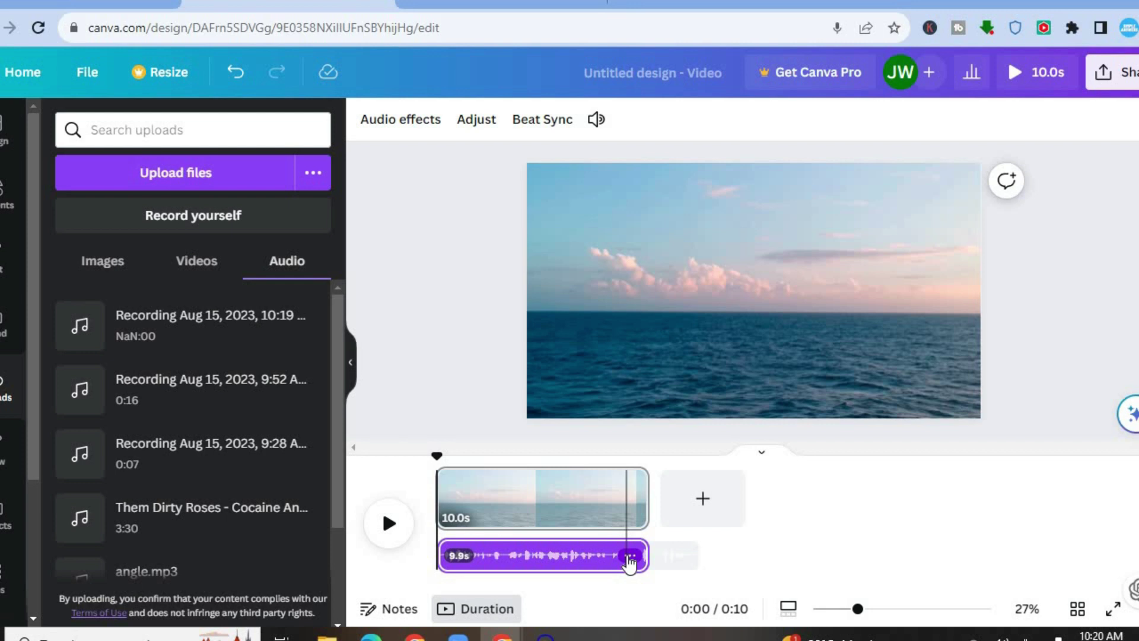
left_click(630, 557)
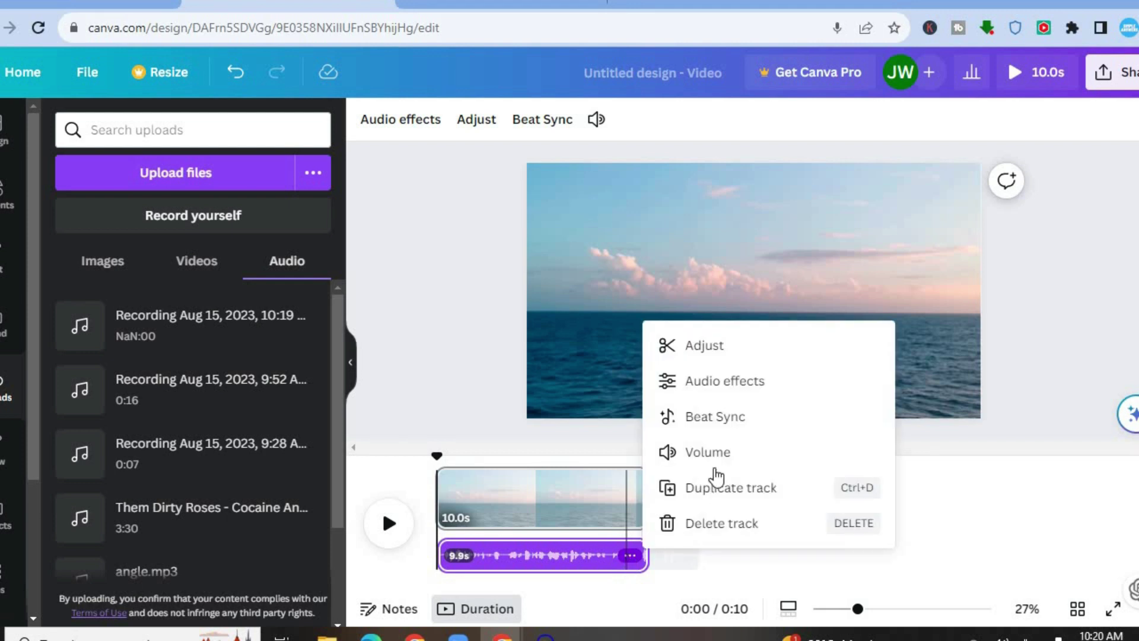
left_click(707, 452)
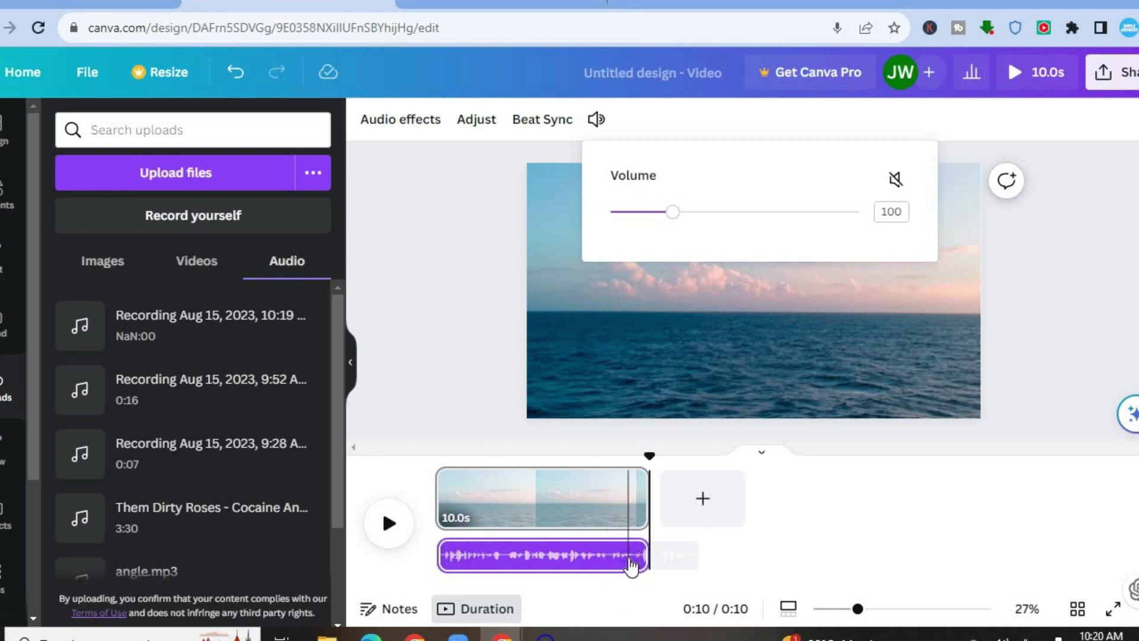
left_click(630, 555)
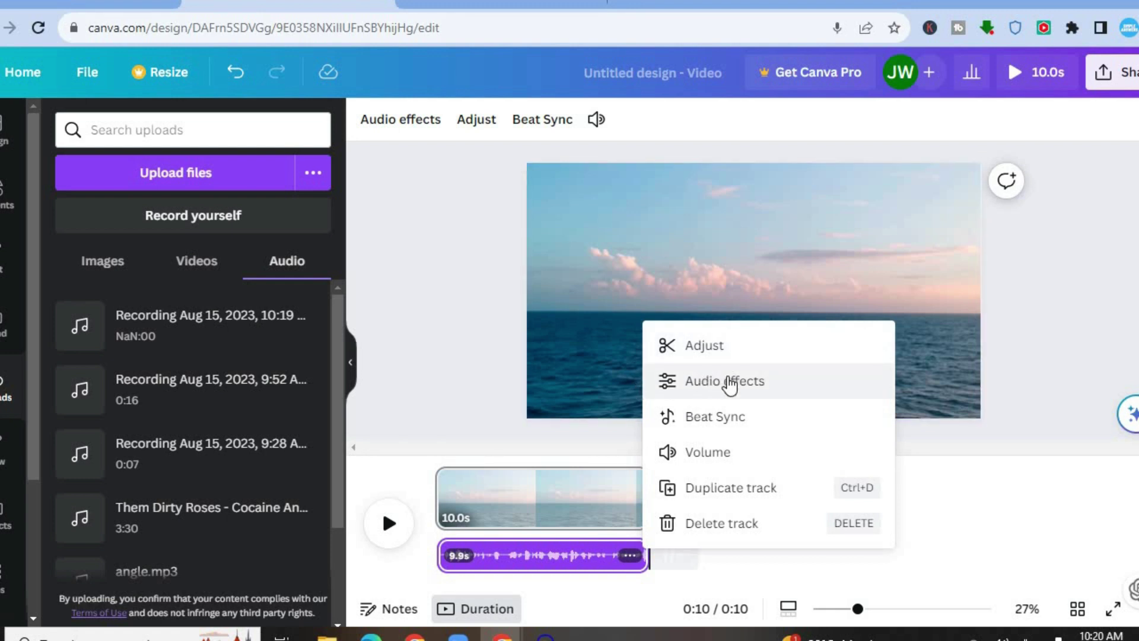
left_click(735, 386)
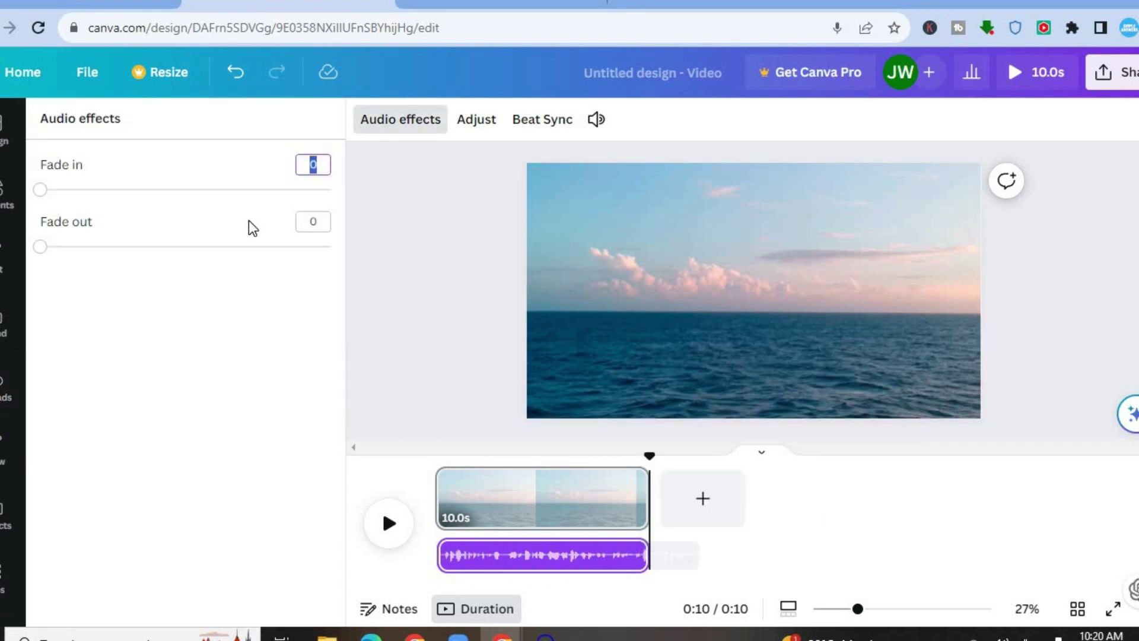
left_click(418, 246)
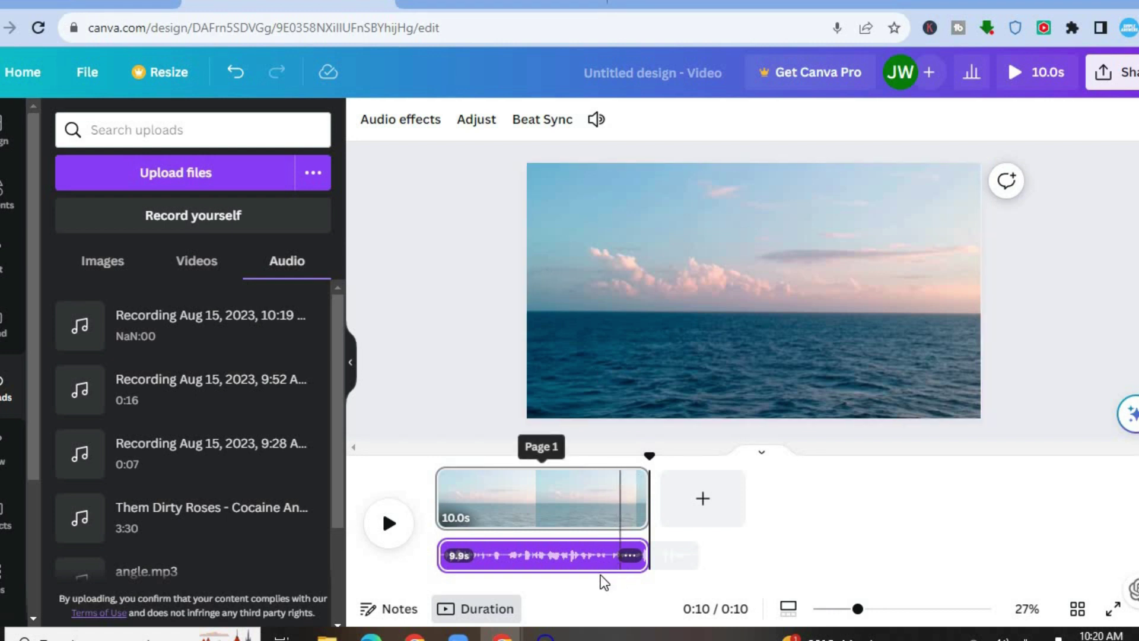
left_click(567, 558)
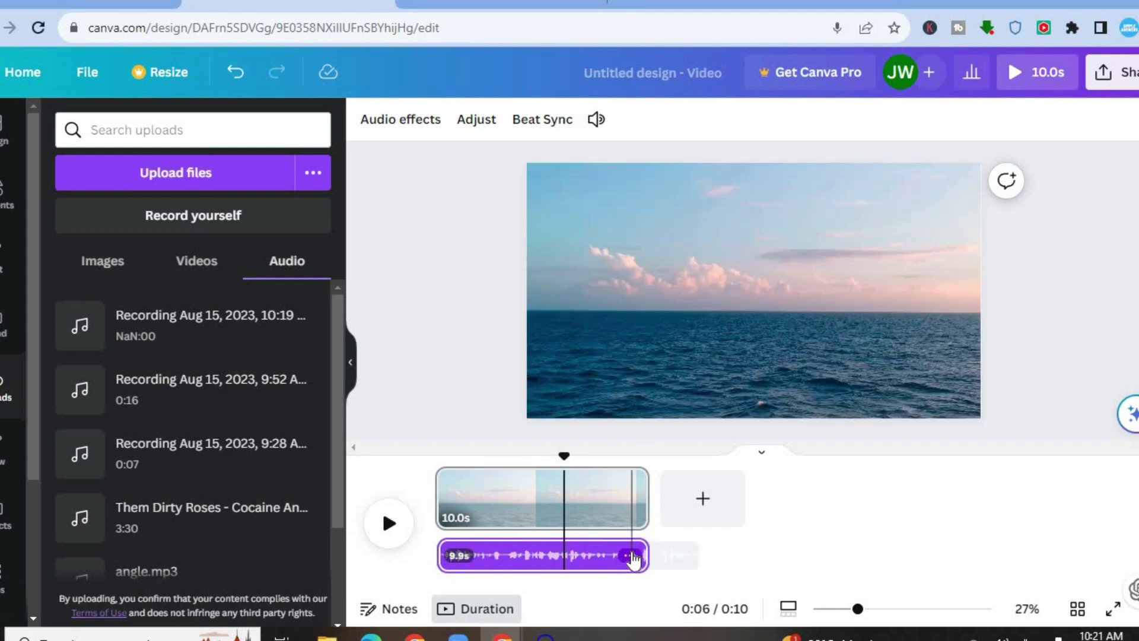
left_click(633, 556)
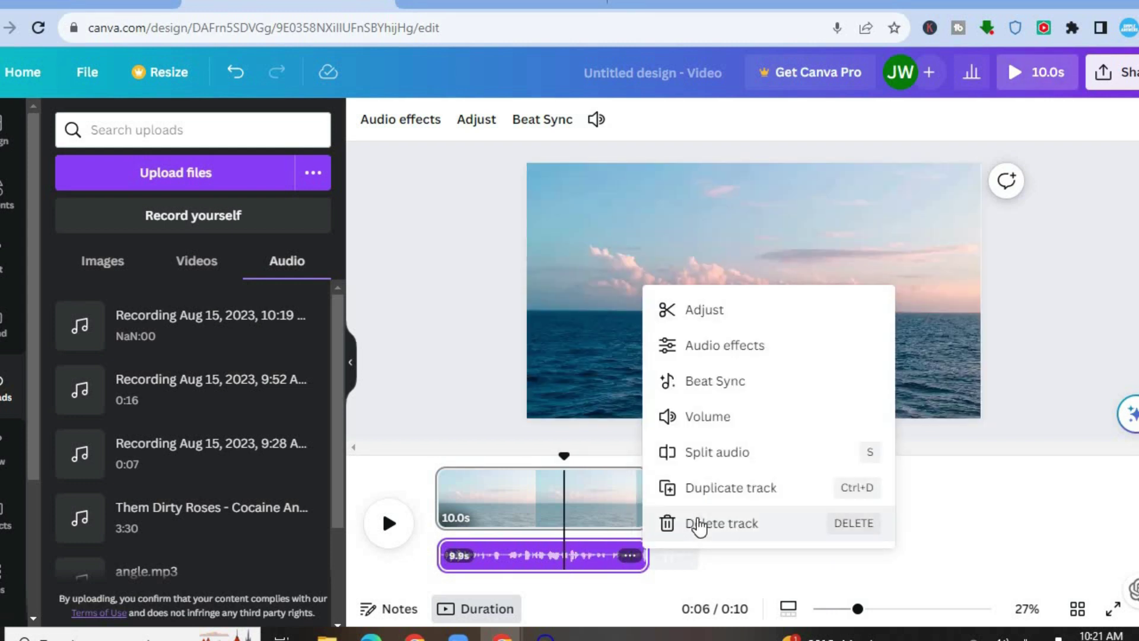
left_click(700, 523)
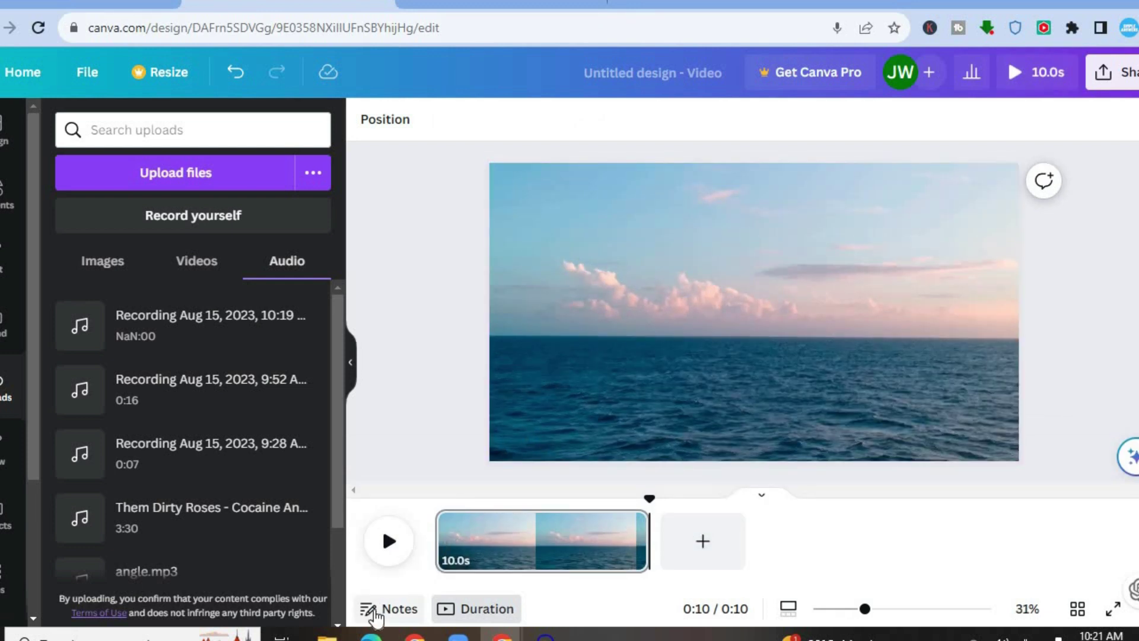
Step: Add the presenter note 'hello' to page 1
left_click(375, 615)
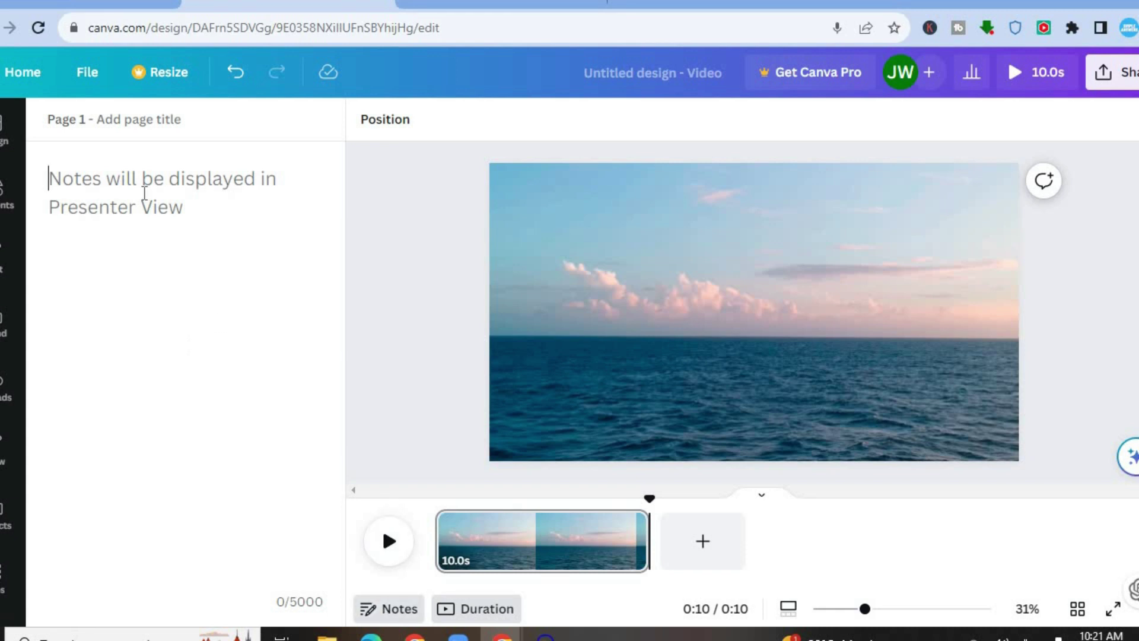
type("hello")
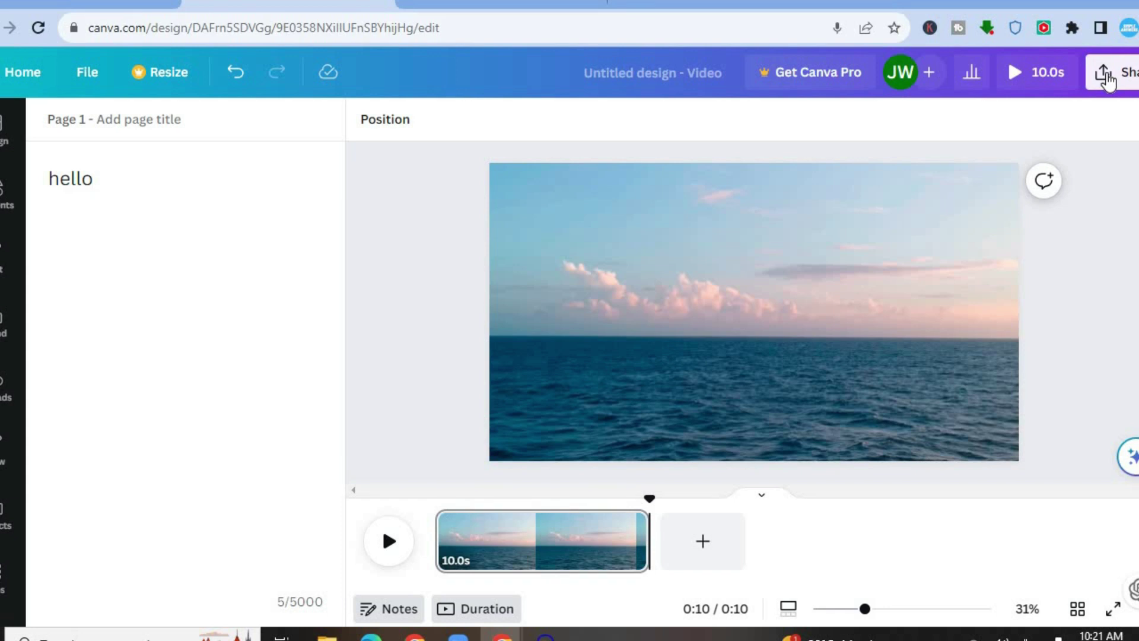
left_click(1106, 77)
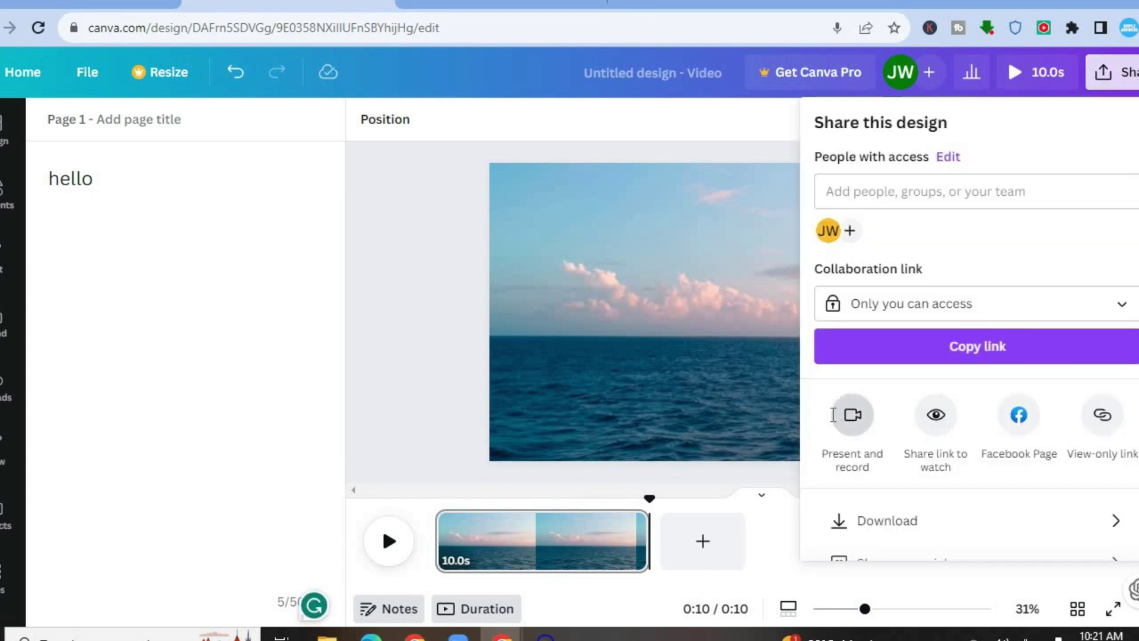
Step: Delete the saved narration recording and return to Share's Present and record section
left_click(833, 424)
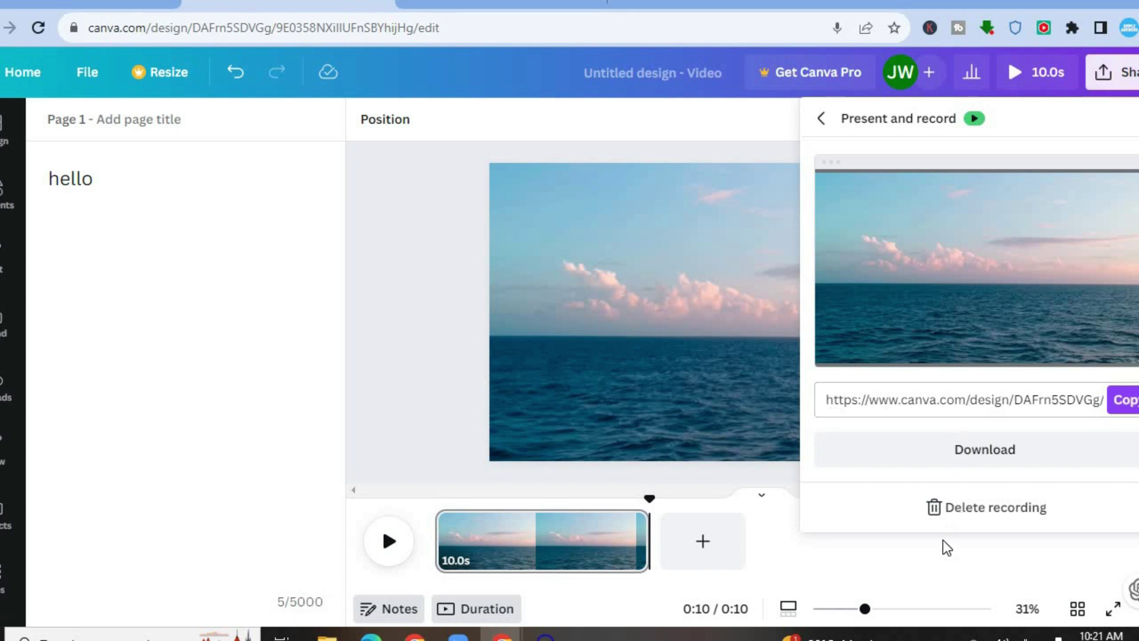
left_click(959, 508)
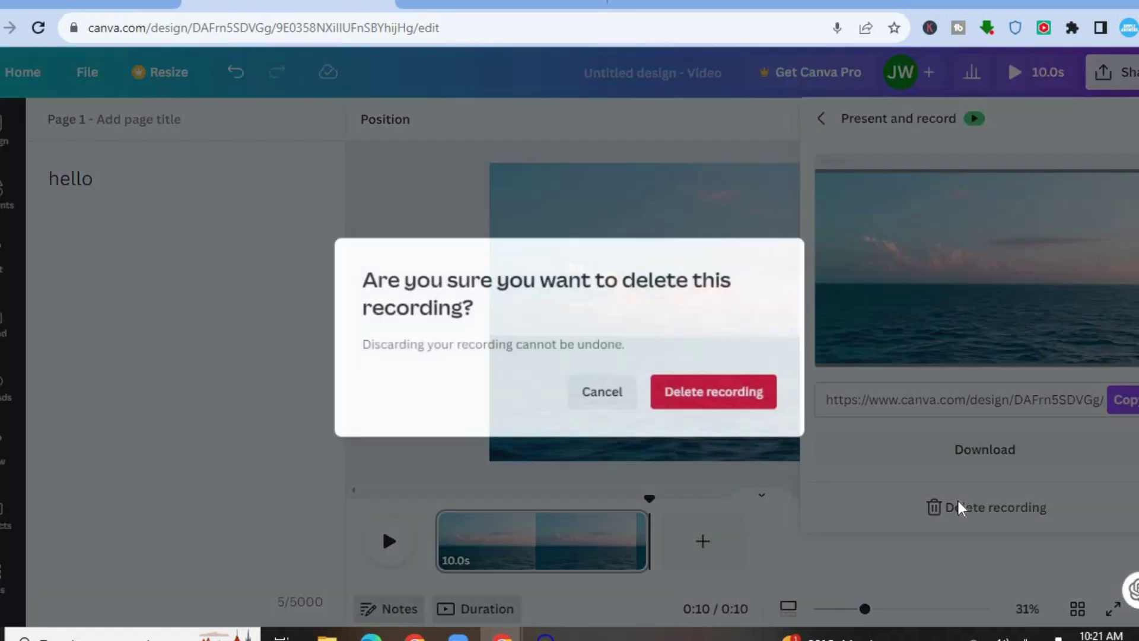
left_click(719, 401)
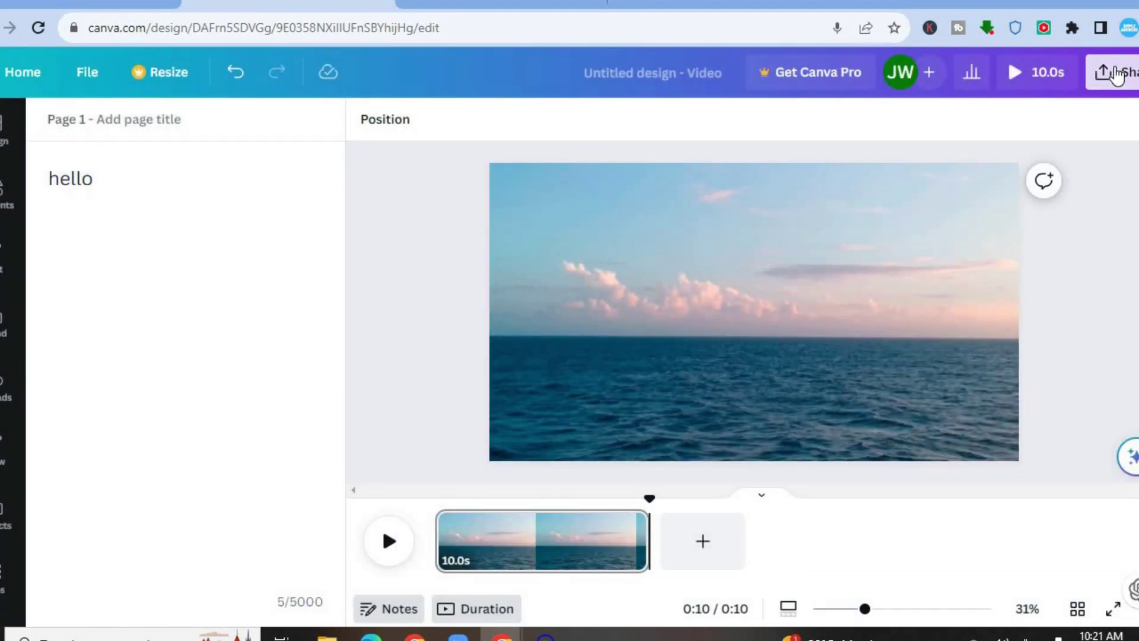
left_click(1117, 74)
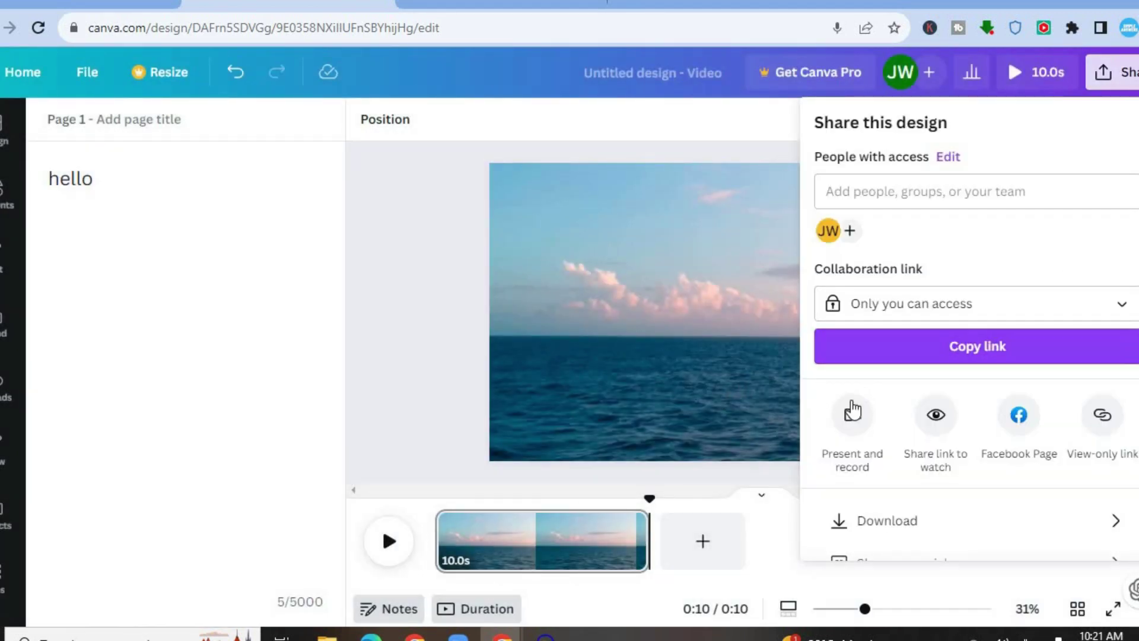
left_click(852, 411)
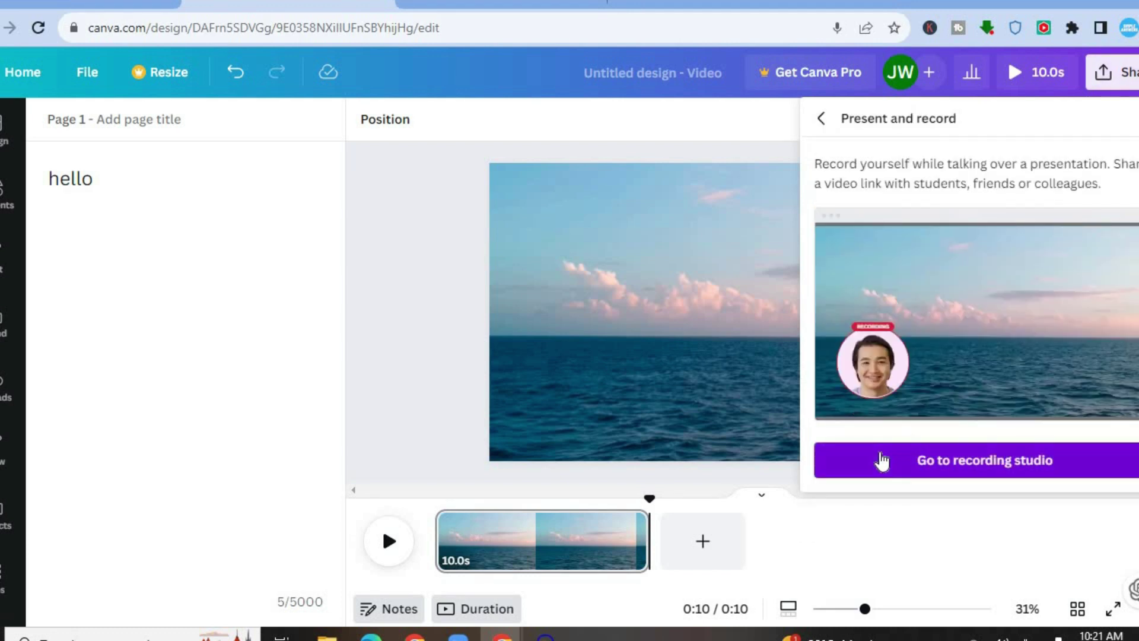
Step: Record a 7-second narration while the ocean video plays, then save and exit
left_click(881, 460)
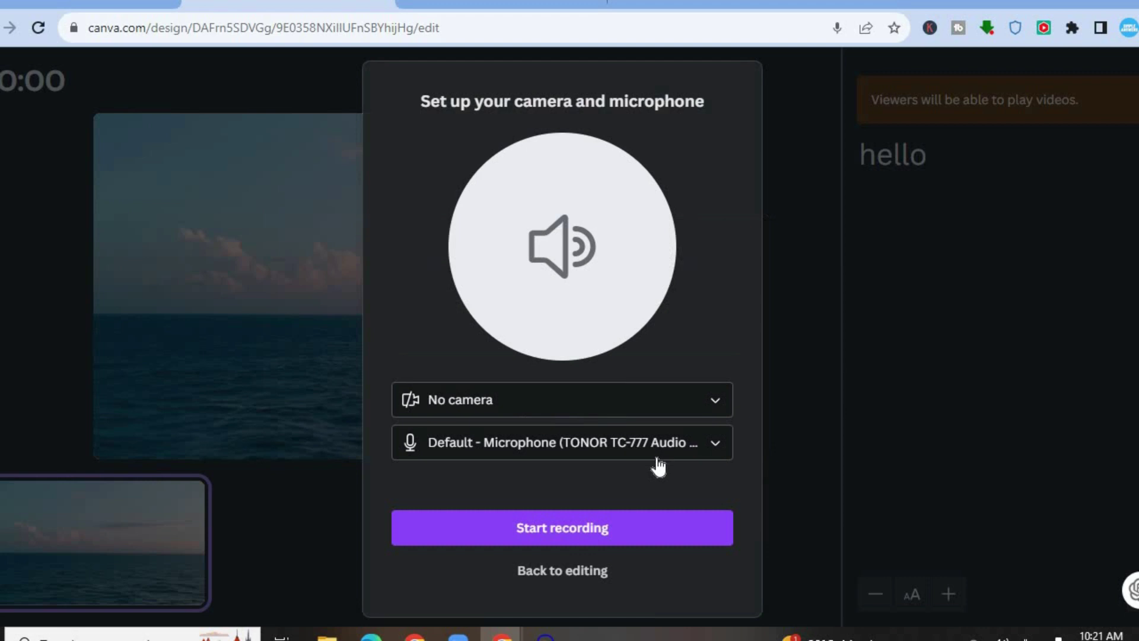
left_click(624, 541)
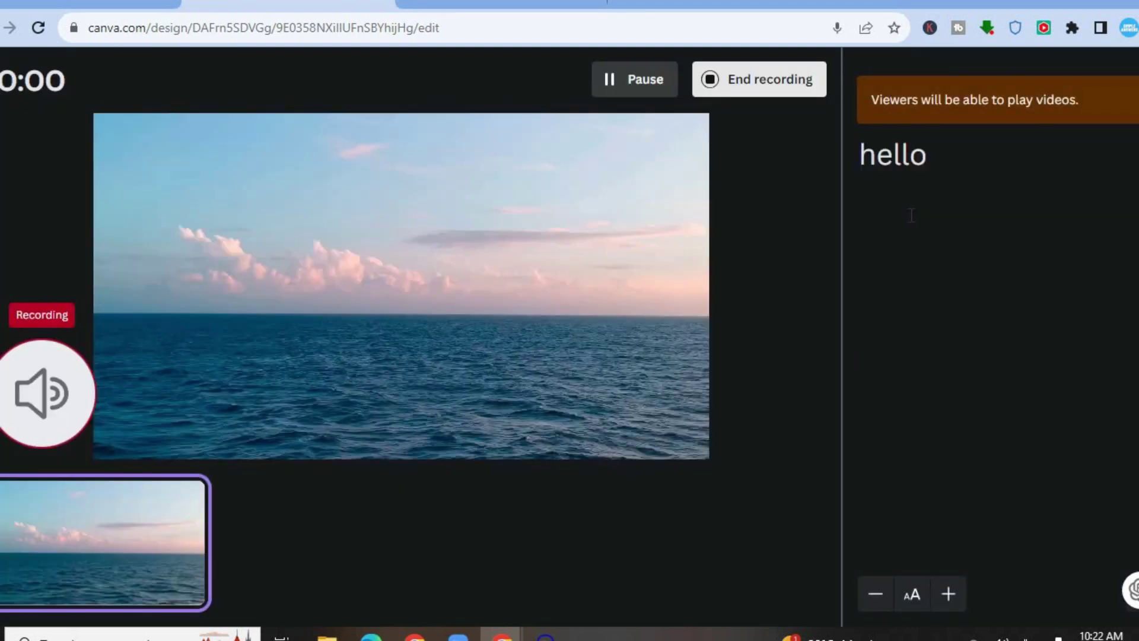
mouse_move(287, 381)
left_click(404, 284)
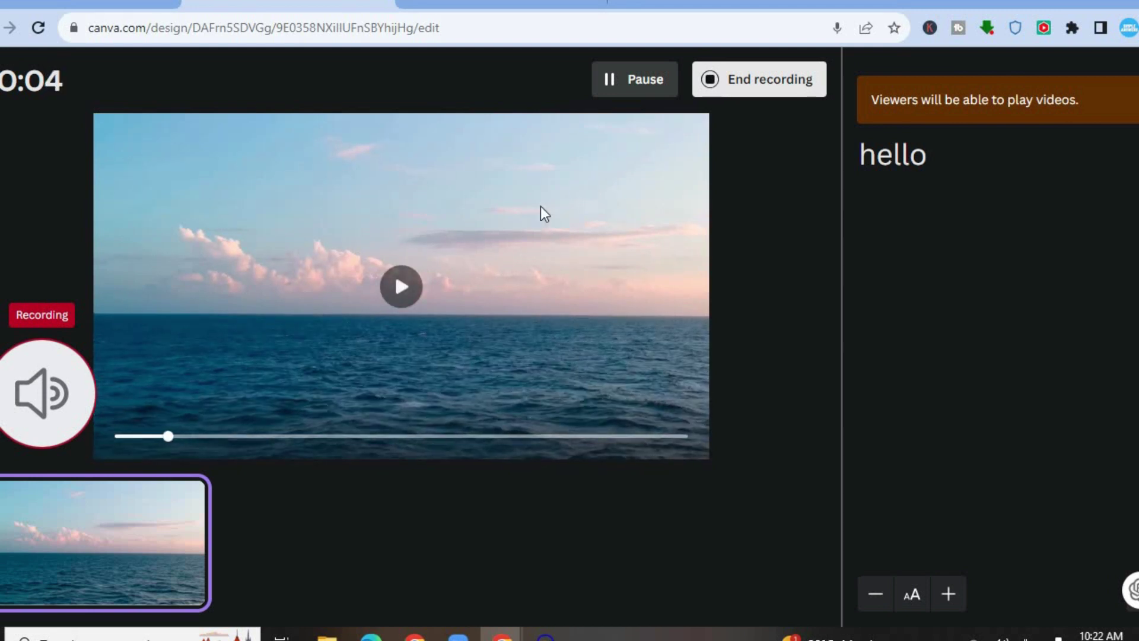
left_click(764, 79)
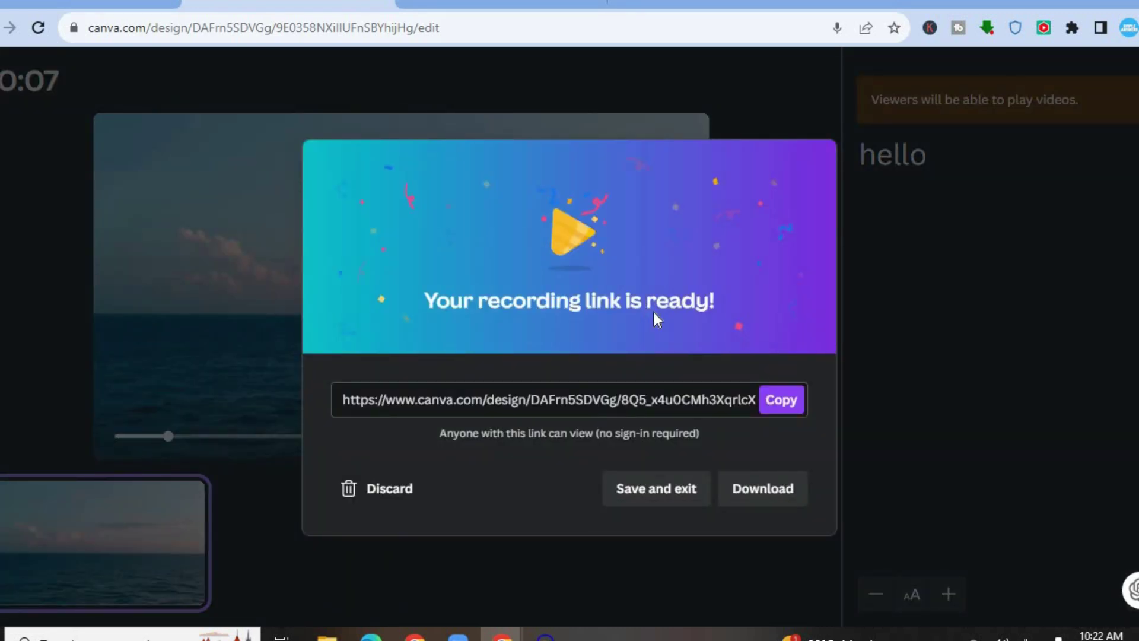
left_click(660, 479)
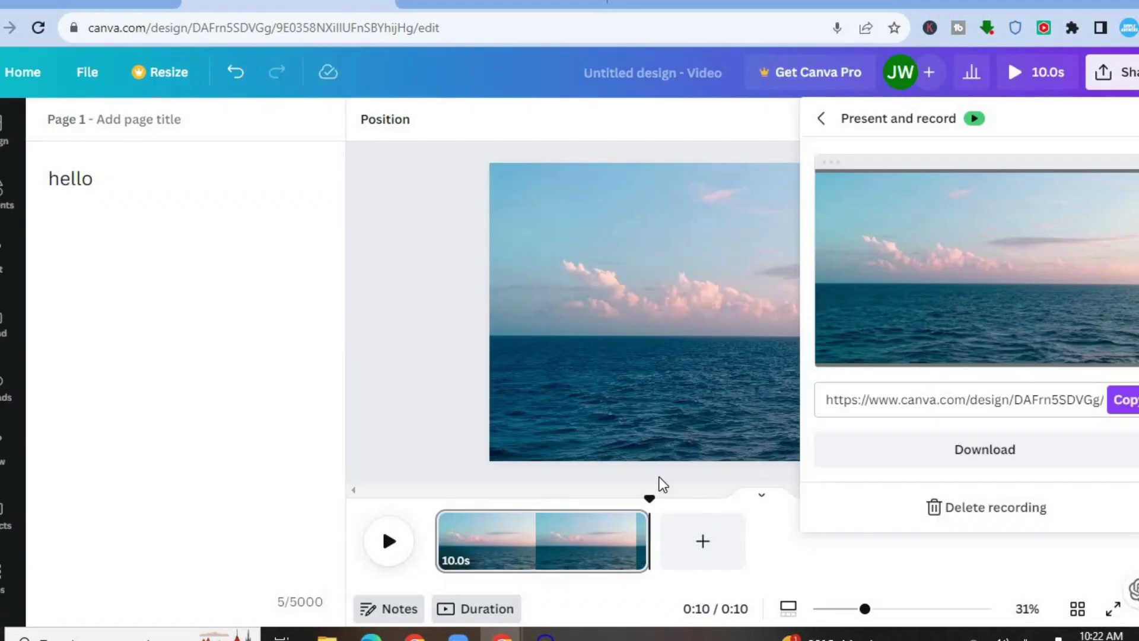
Step: Close the present and record panel and show the uploaded audio recordings, newest 10:22 first
left_click(431, 345)
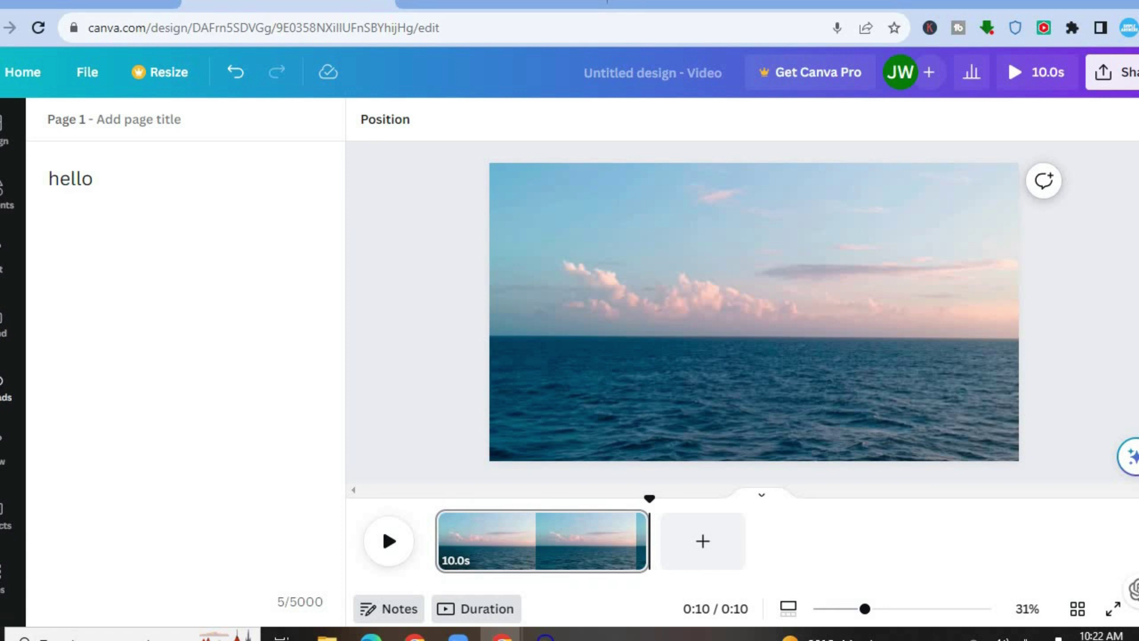
left_click(7, 389)
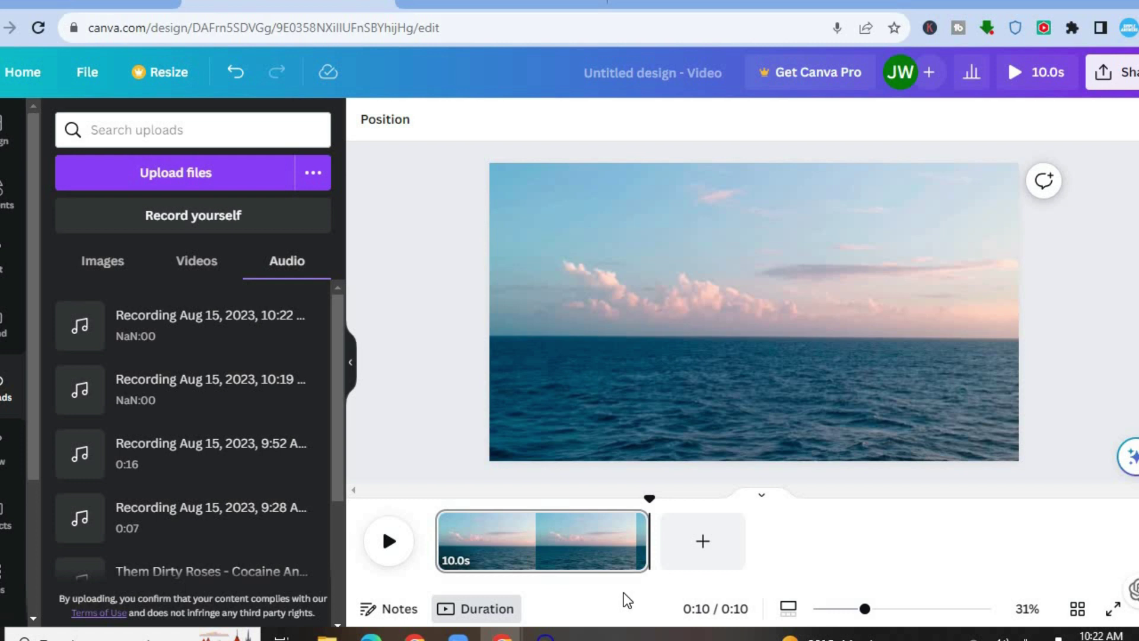
Step: Add page 2 with the Summer time beach template and page 3 with the NATURE river template
left_click(694, 543)
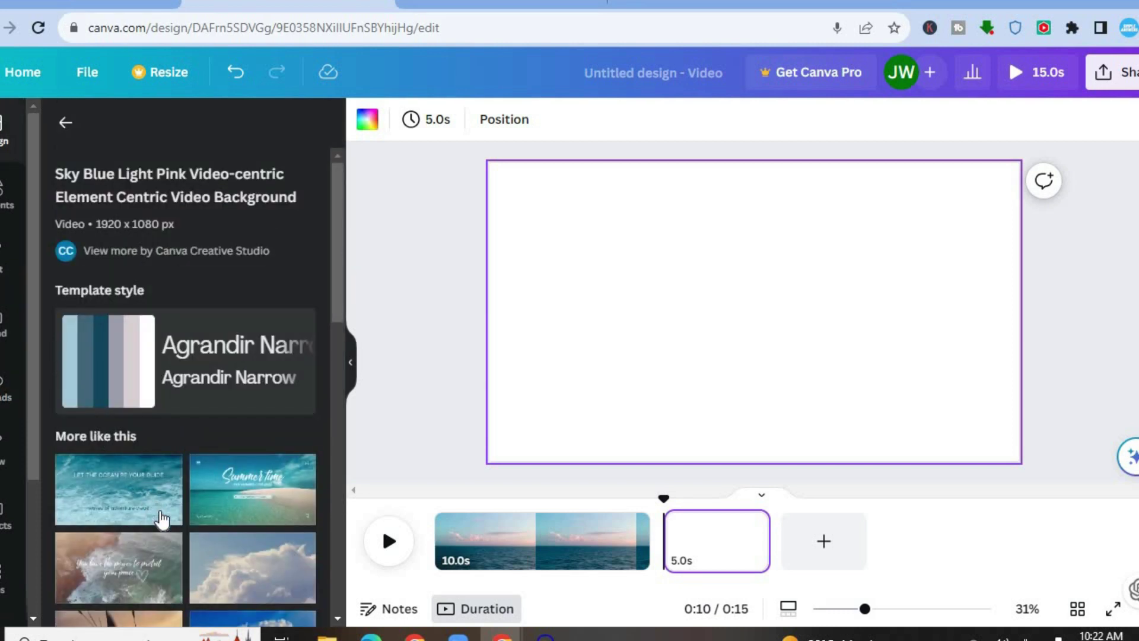
left_click_drag(581, 271, 611, 287)
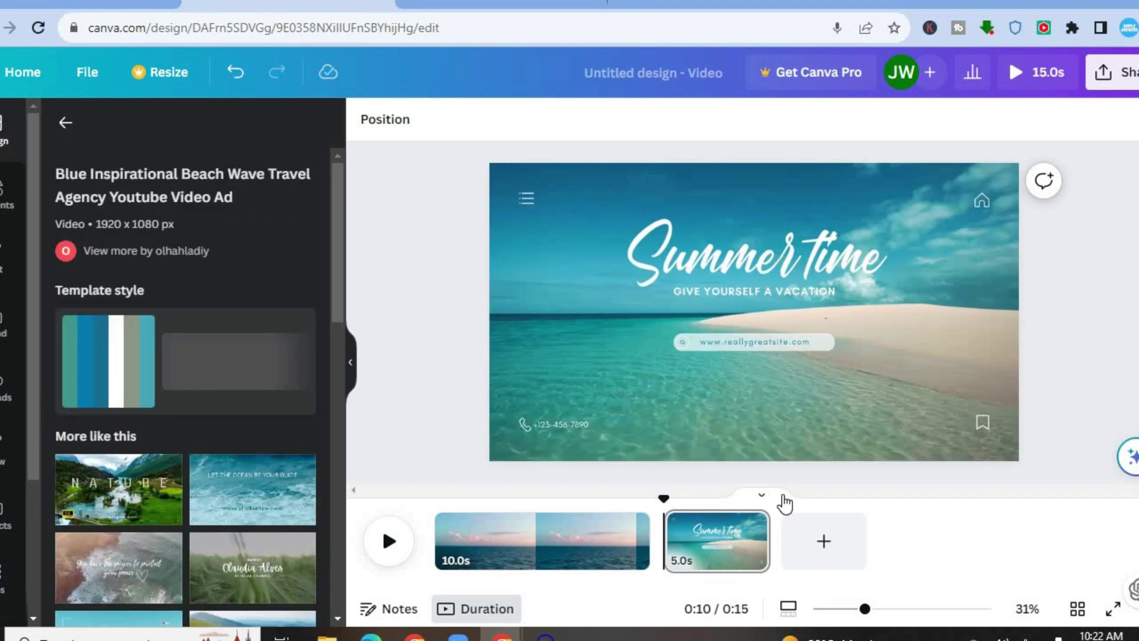
left_click(823, 541)
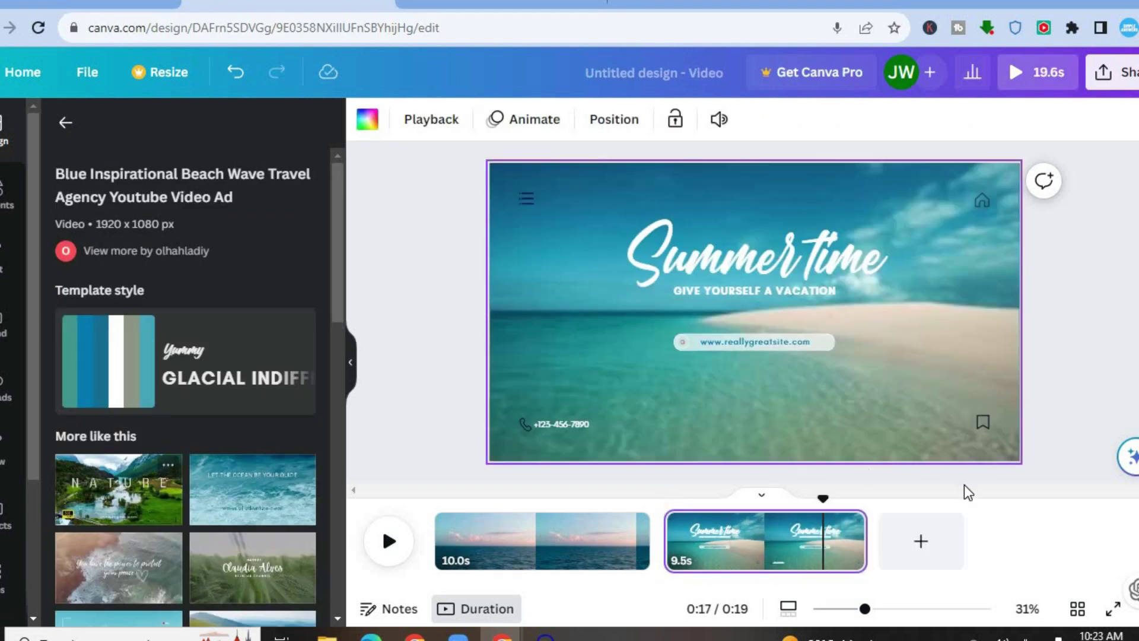
left_click(922, 544)
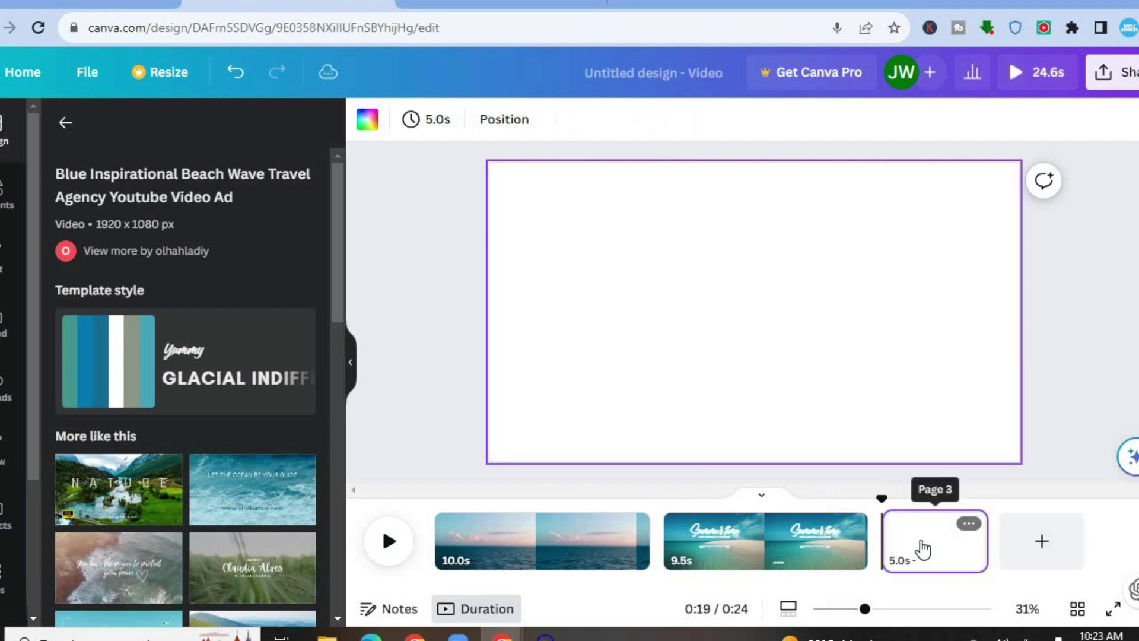
left_click_drag(116, 511, 627, 296)
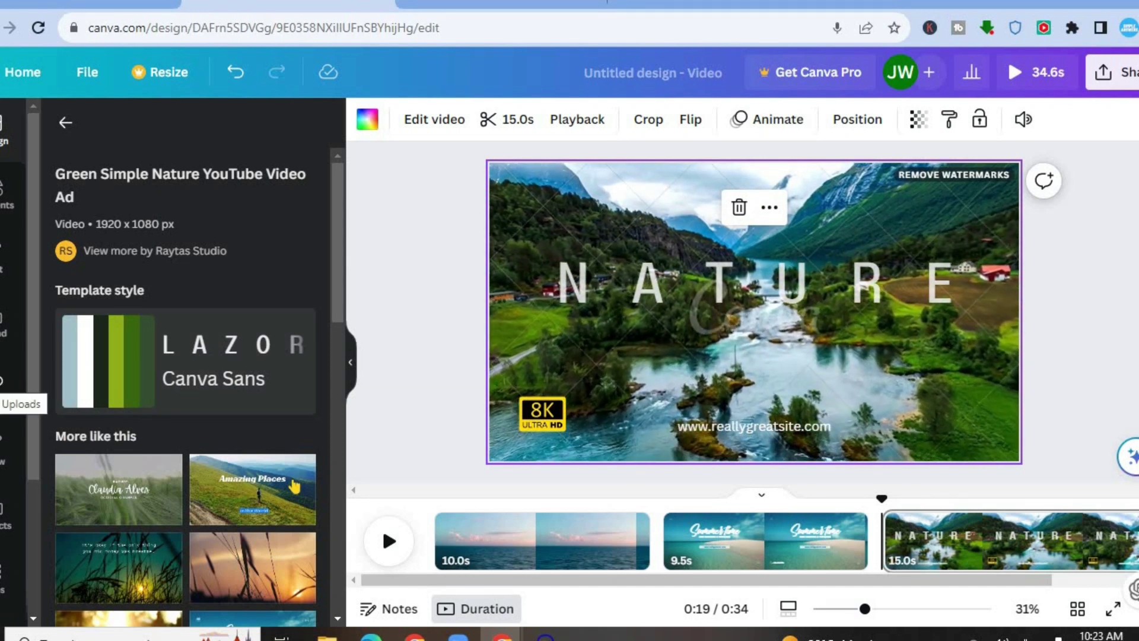
Step: Reopen the uploaded audio list and return to the first ocean page in the timeline
left_click(9, 386)
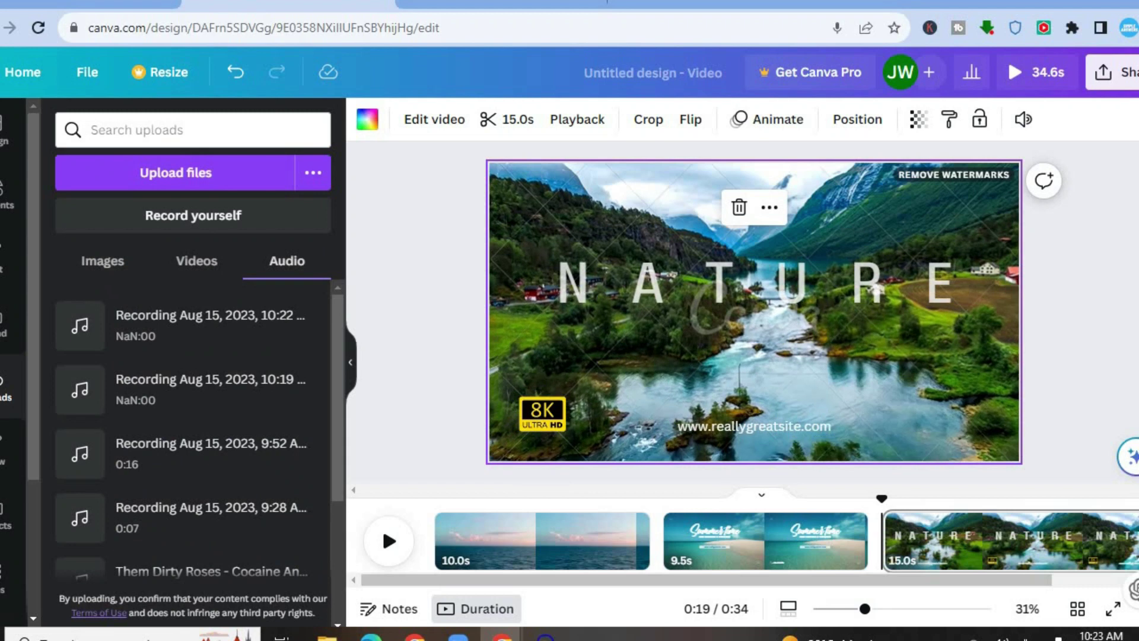
mouse_move(754, 314)
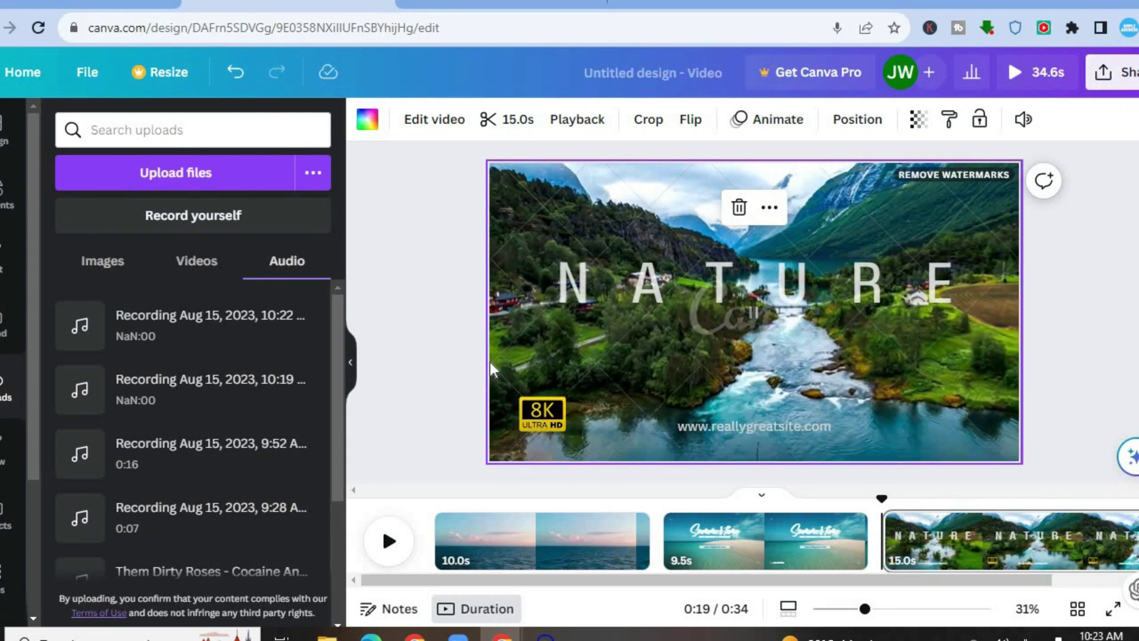
mouse_move(273, 331)
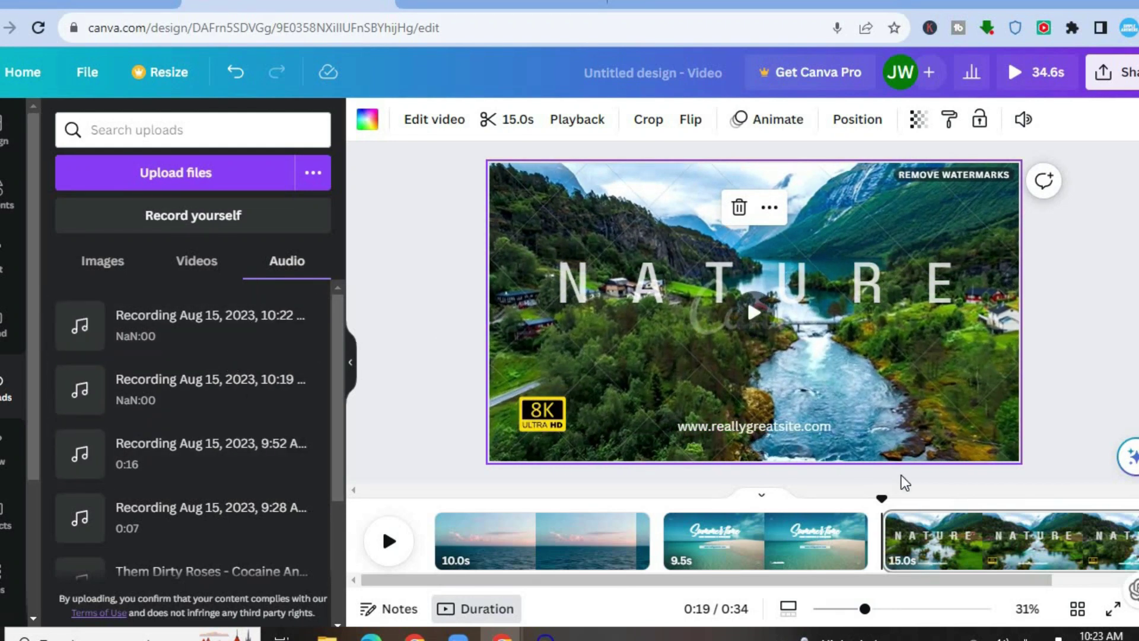
scroll(747, 297, "down", 1)
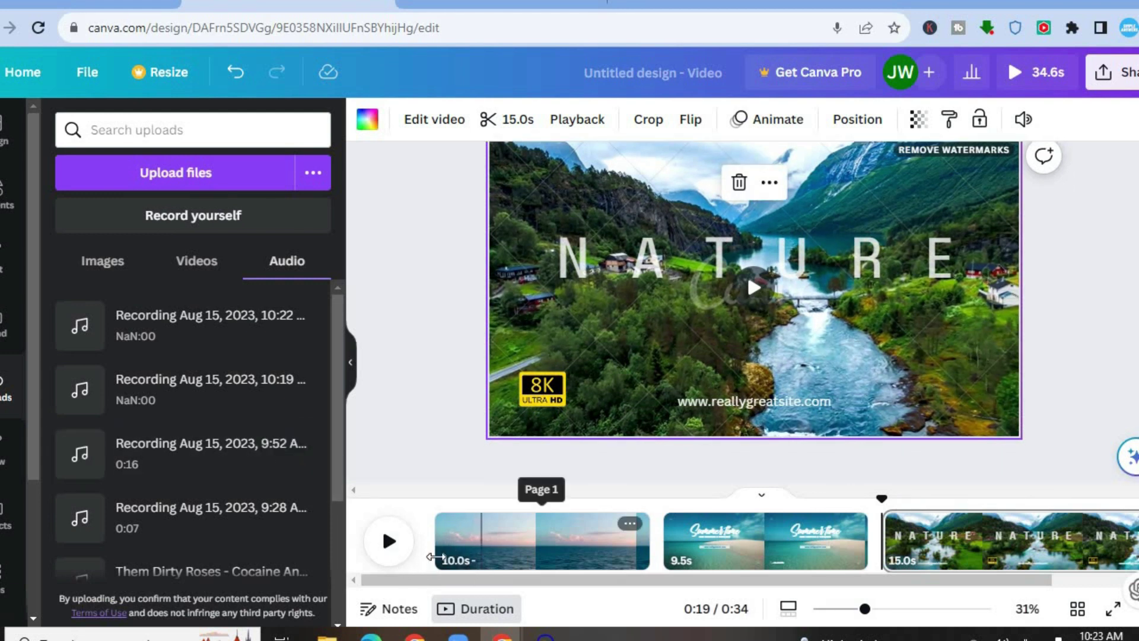
left_click_drag(436, 539, 437, 528)
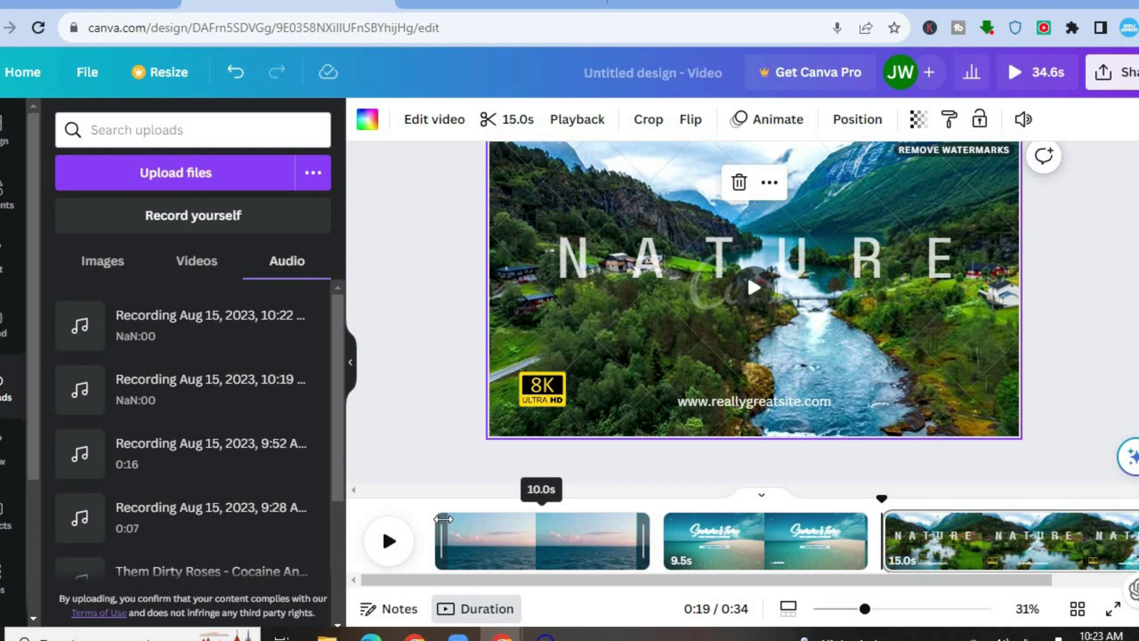
left_click(460, 524)
mouse_move(459, 524)
left_mouse_down()
mouse_move(439, 512)
mouse_move(465, 525)
left_mouse_up()
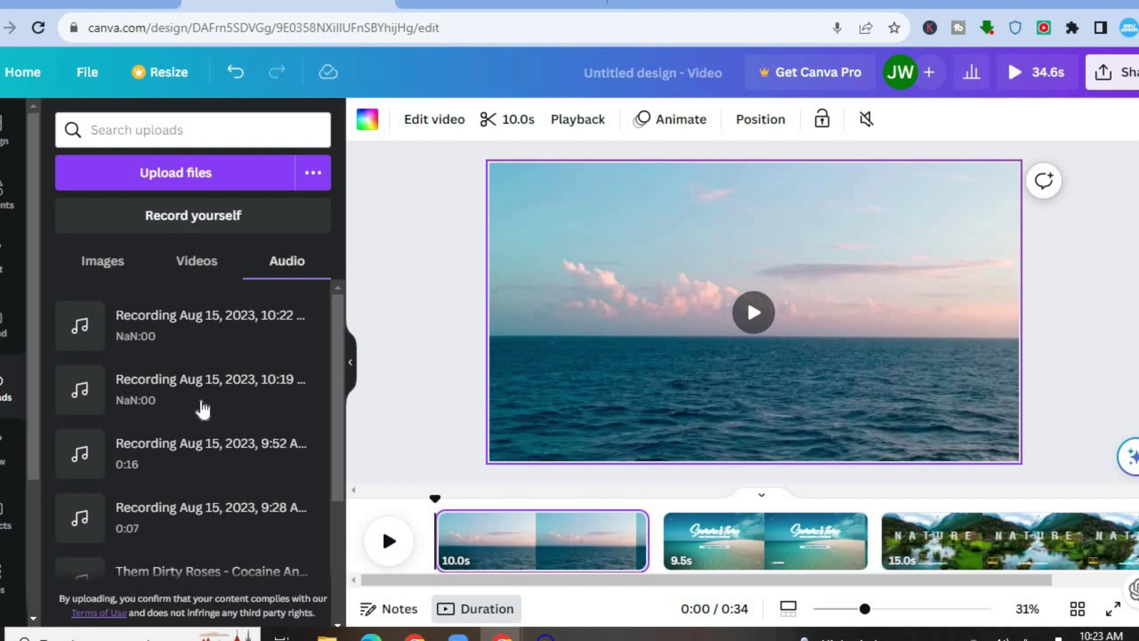
Step: Place the 10:22 recording under the ocean page and move playback to the Summer time page
left_click_drag(158, 313, 446, 552)
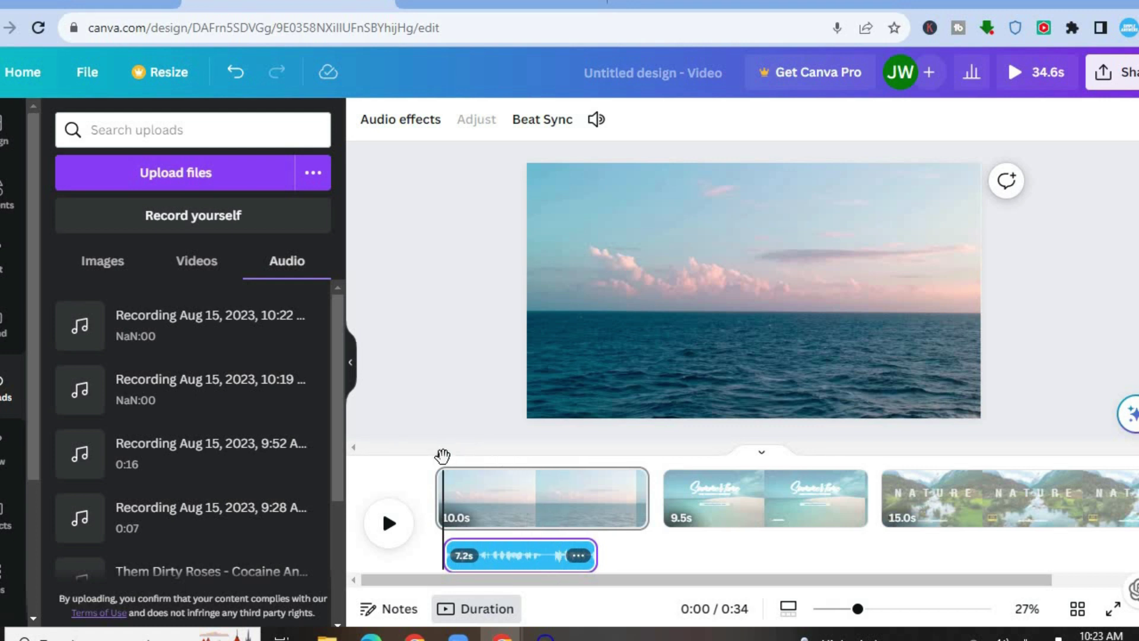
left_click_drag(443, 455, 538, 457)
left_click_drag(643, 472, 663, 474)
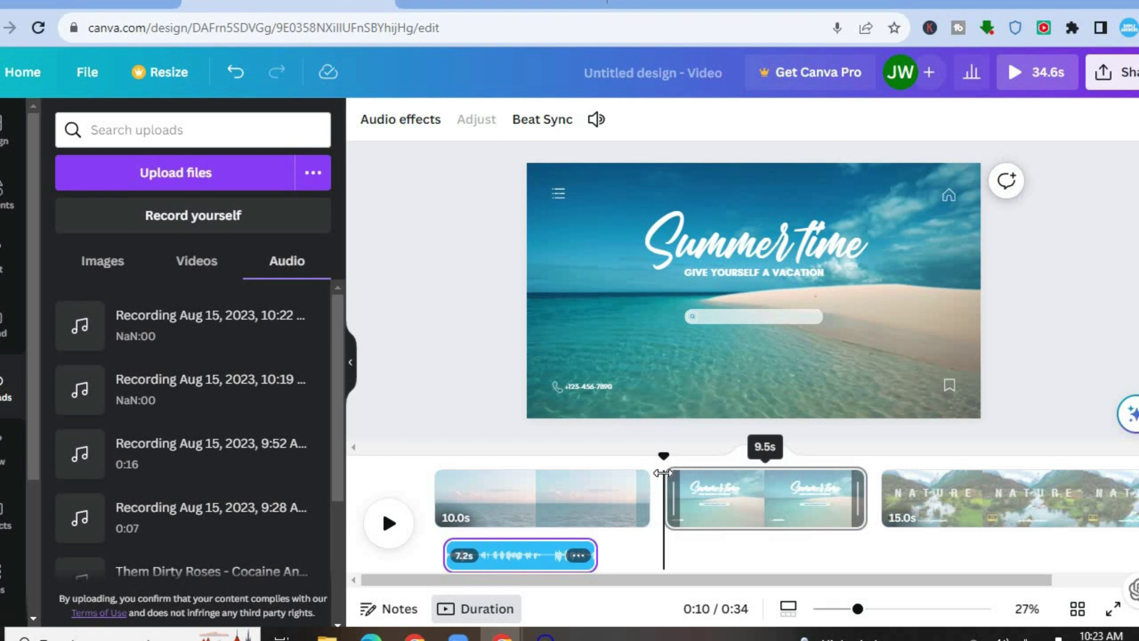
Step: Put the 10:19 recording under Summer time trimmed to 9.5s, then try adding the 0:16 recording under NATURE
left_click_drag(191, 405, 669, 514)
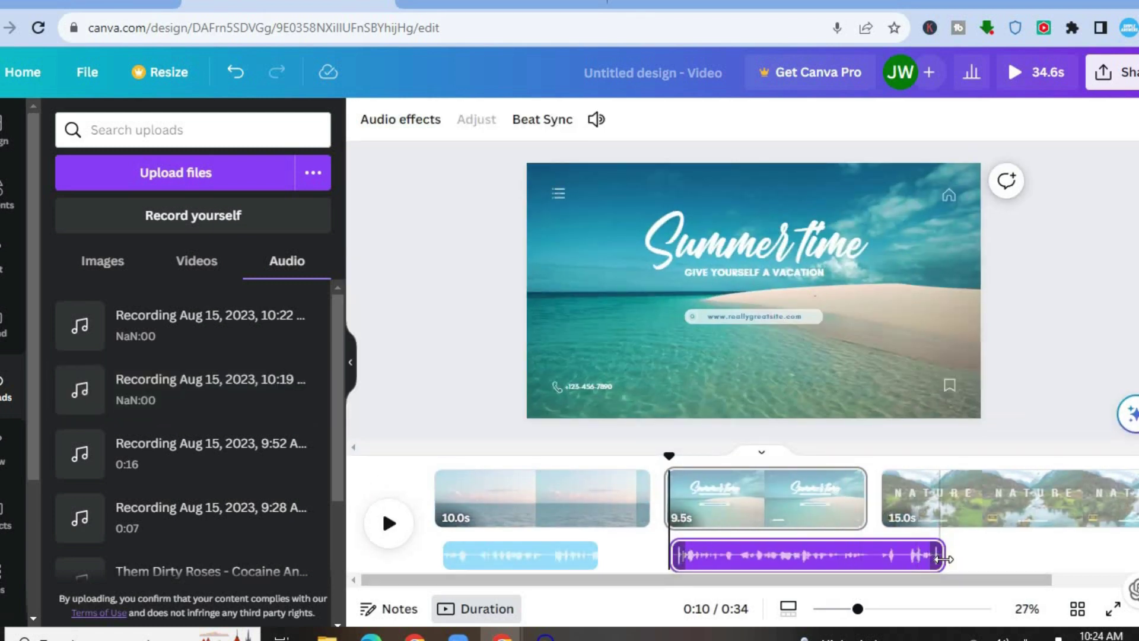
left_click_drag(944, 558, 867, 559)
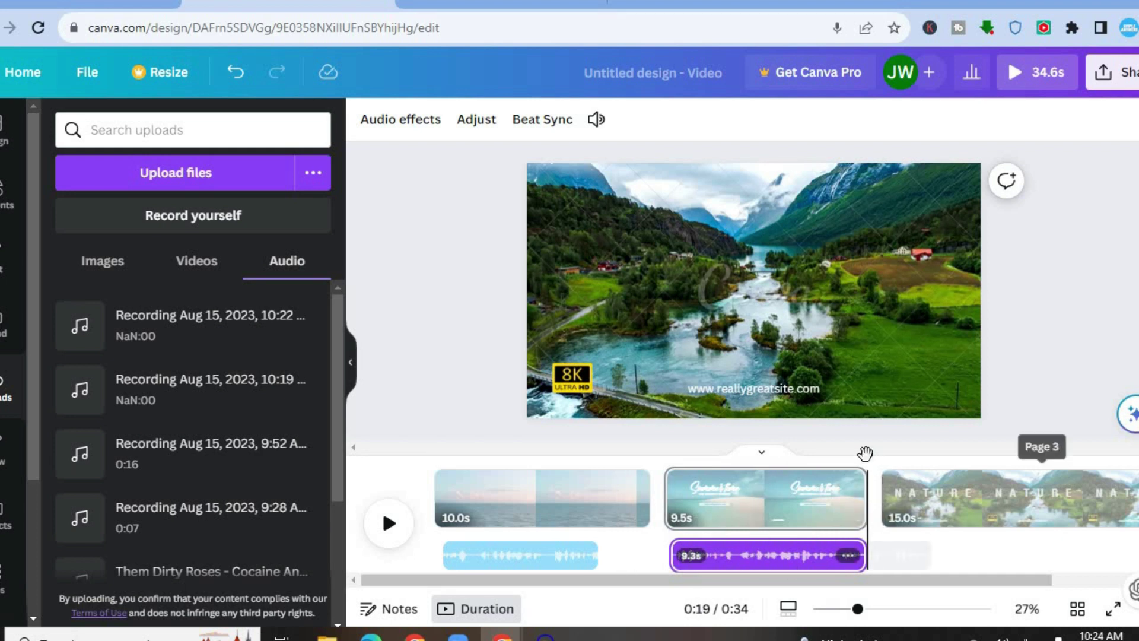
left_click_drag(867, 459, 885, 466)
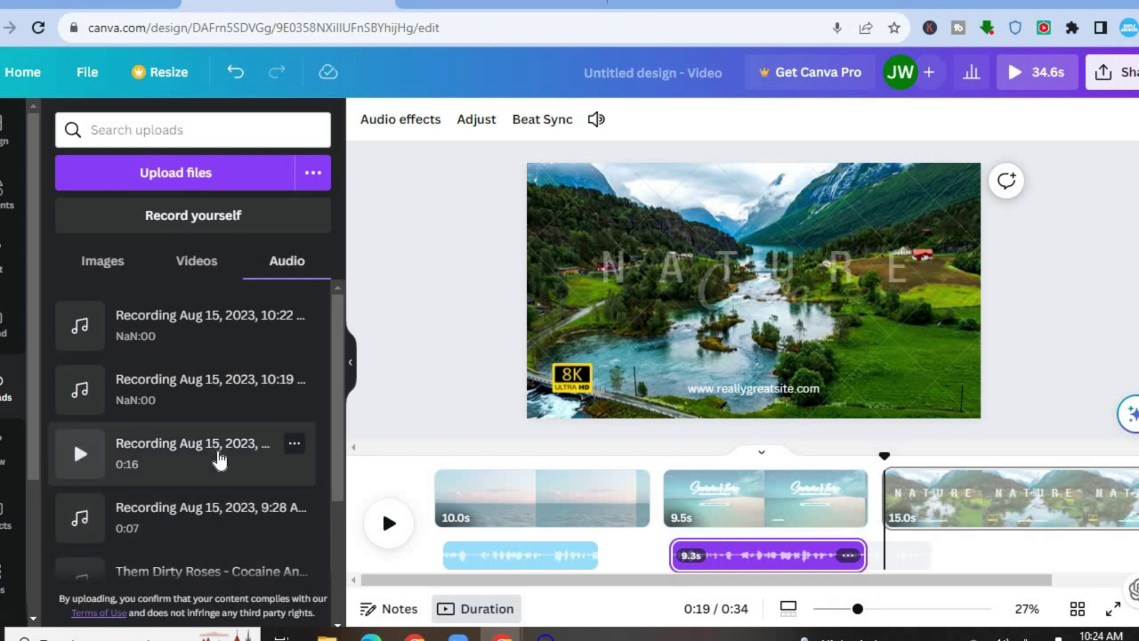
left_click_drag(220, 460, 927, 510)
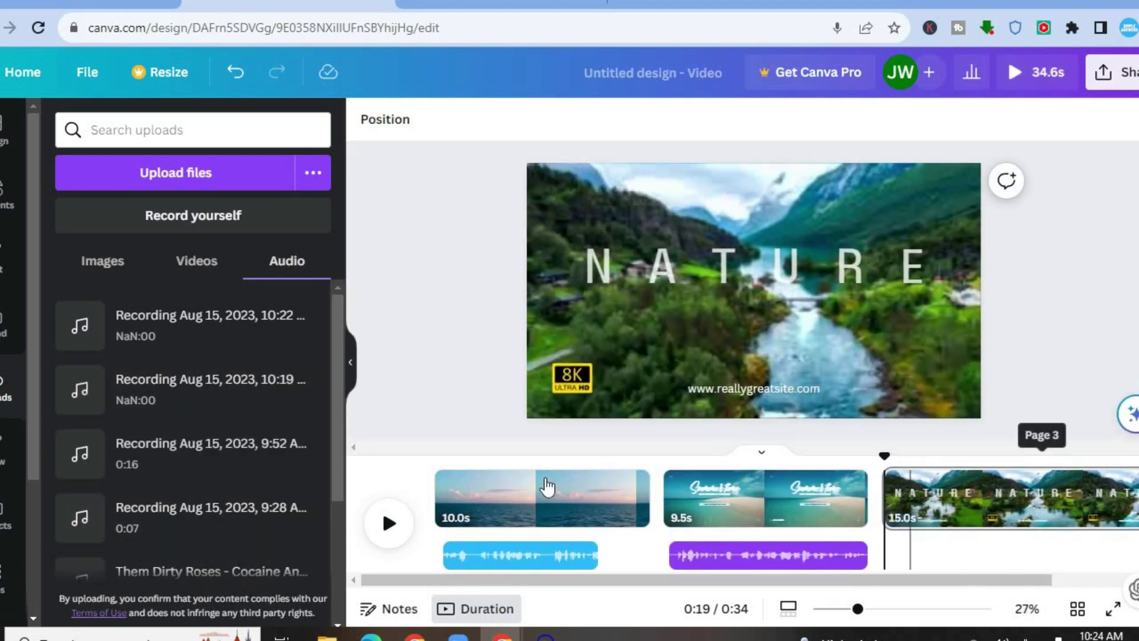
left_click_drag(221, 462, 948, 517)
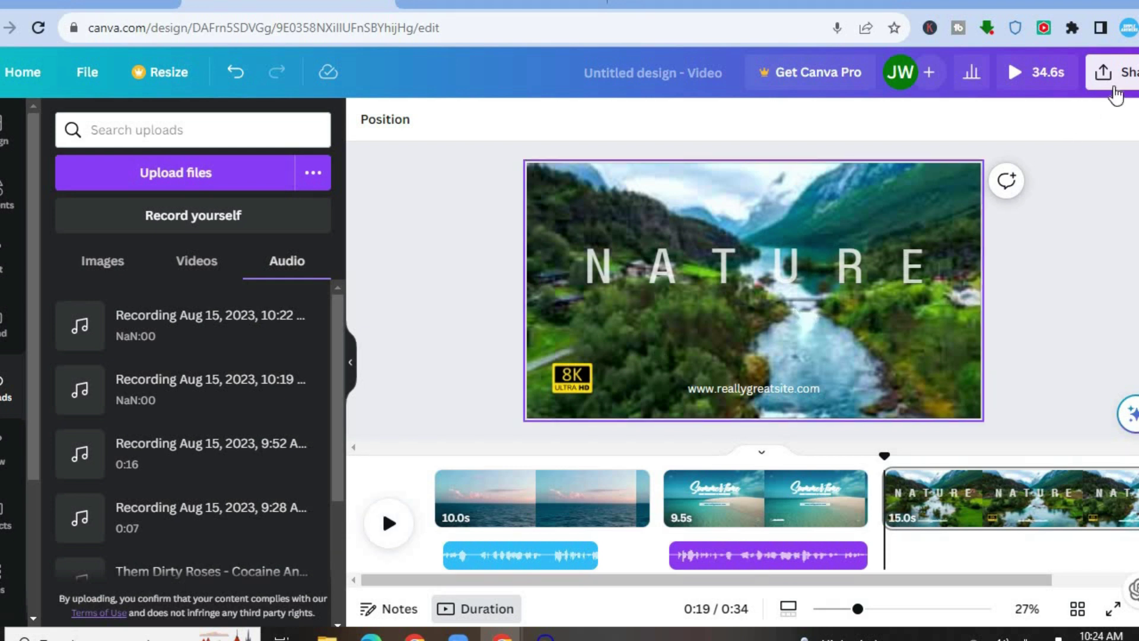
Step: Download all three pages as an MP4 video at 1080p
left_click(1119, 87)
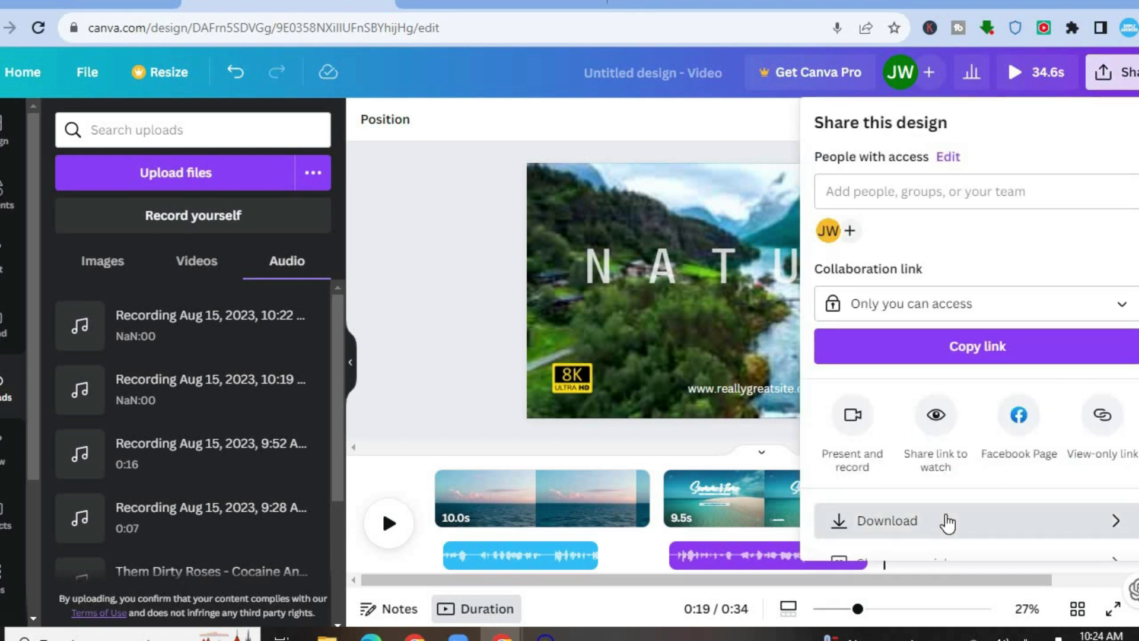
left_click(948, 522)
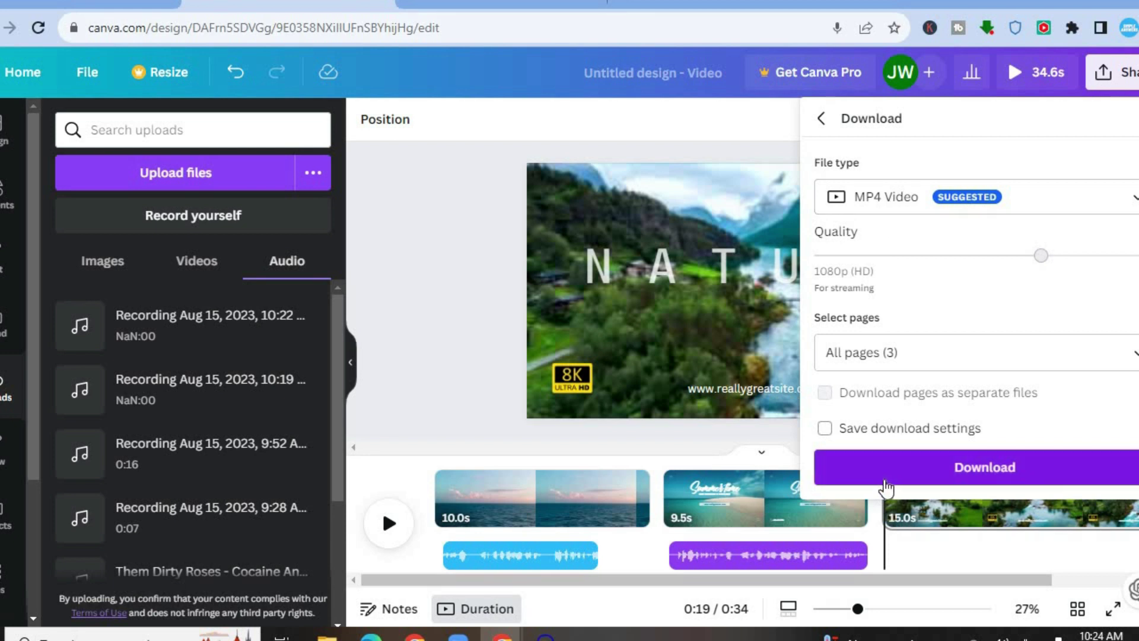
left_click(422, 344)
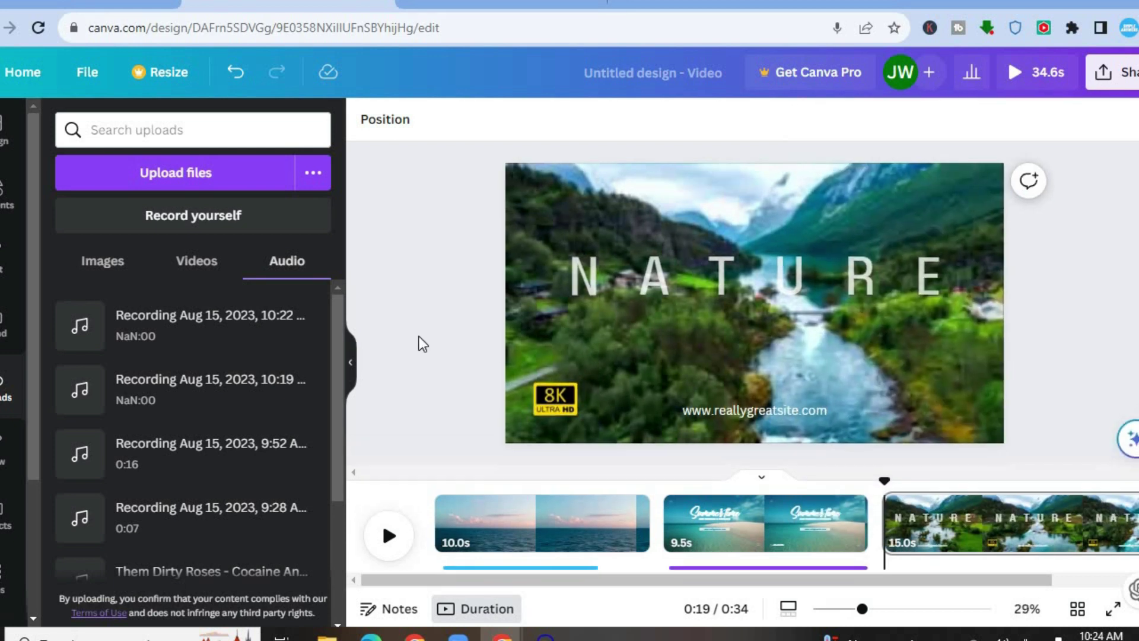